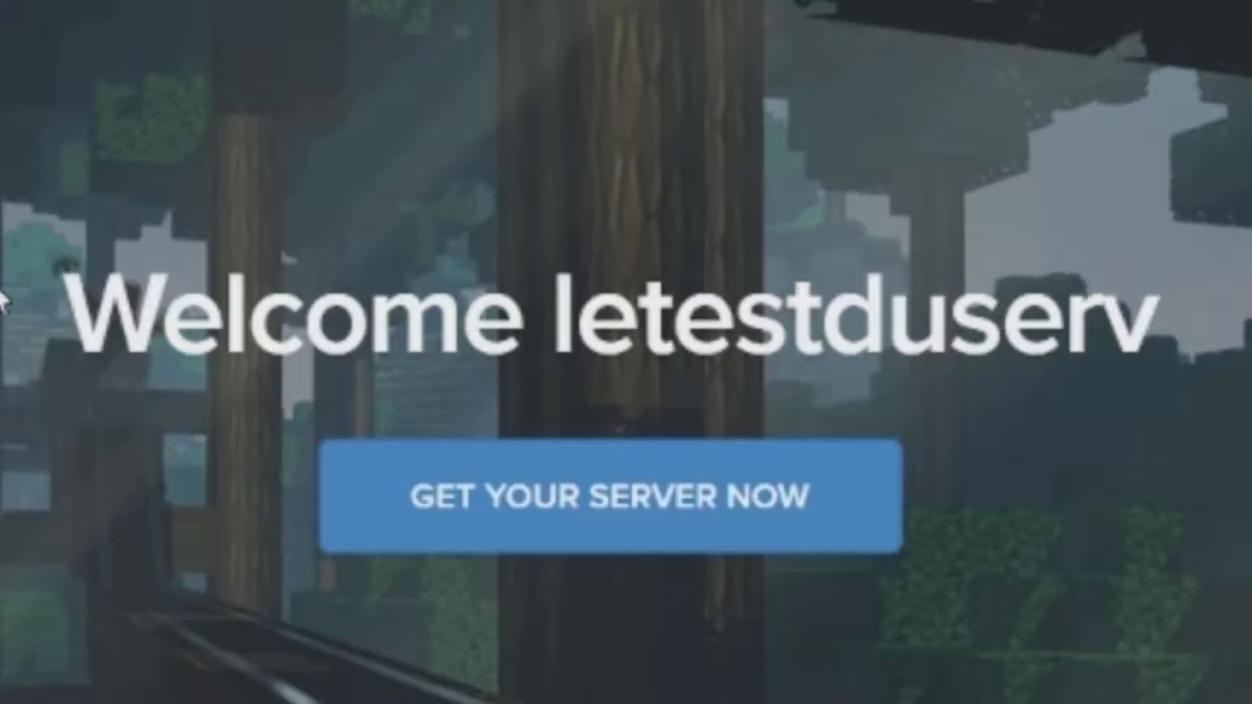
Step: Start getting a new server and choose Minecraft as its game
left_click_drag(599, 344, 805, 345)
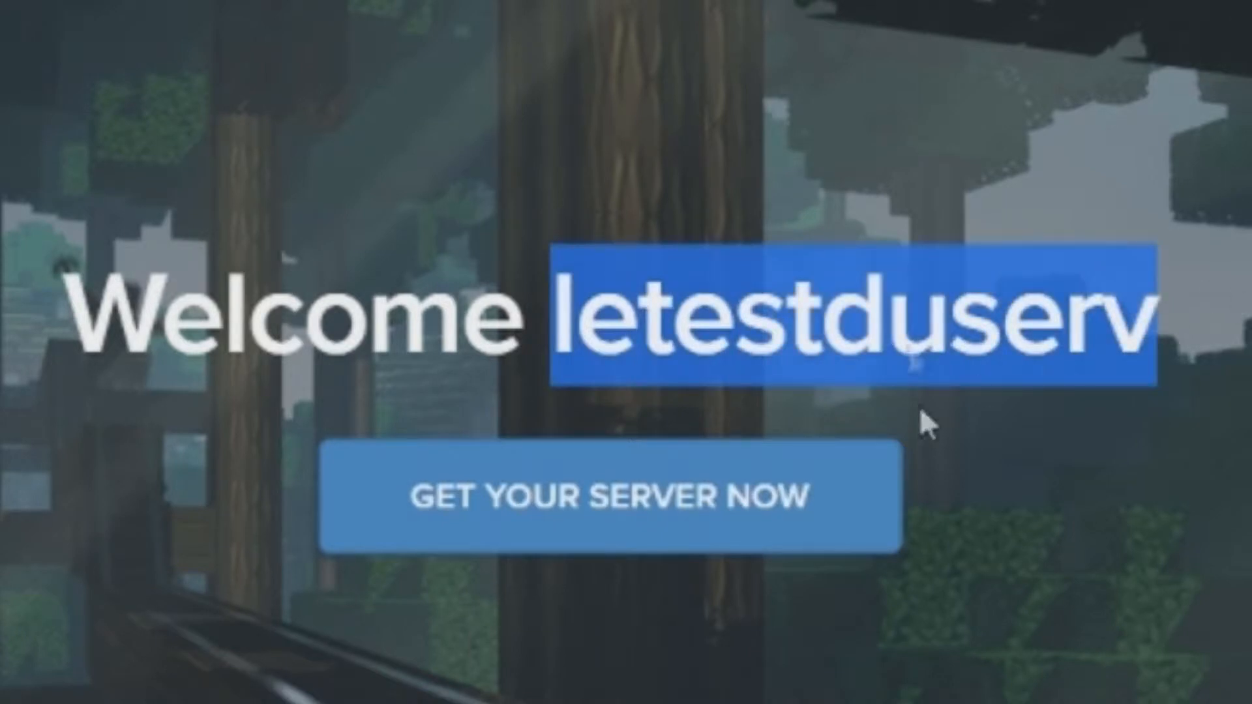
left_click(888, 404)
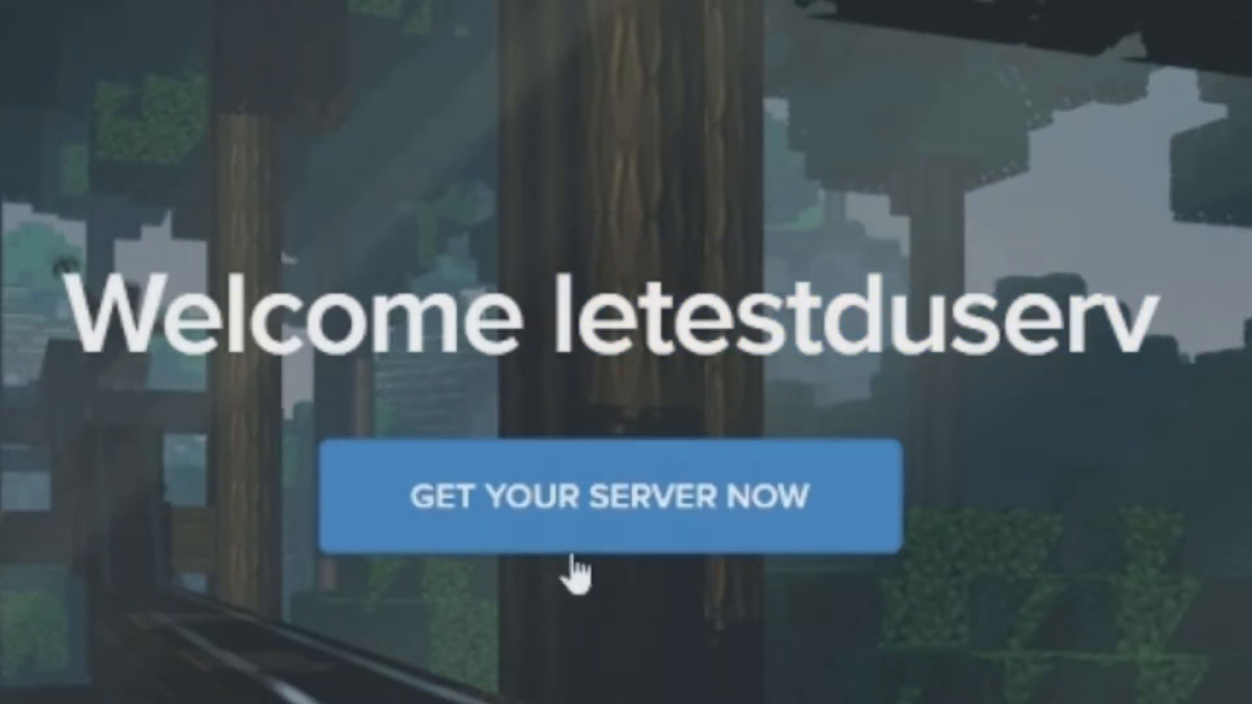
left_click(619, 552)
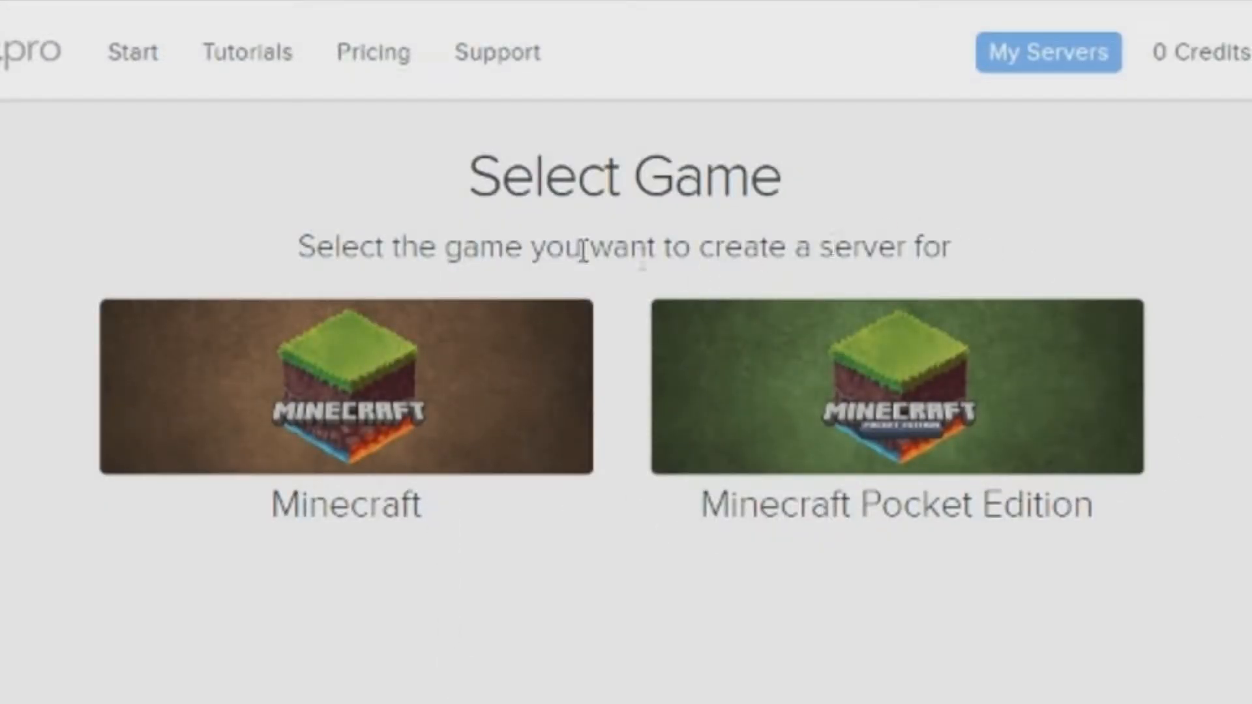
left_click(480, 410)
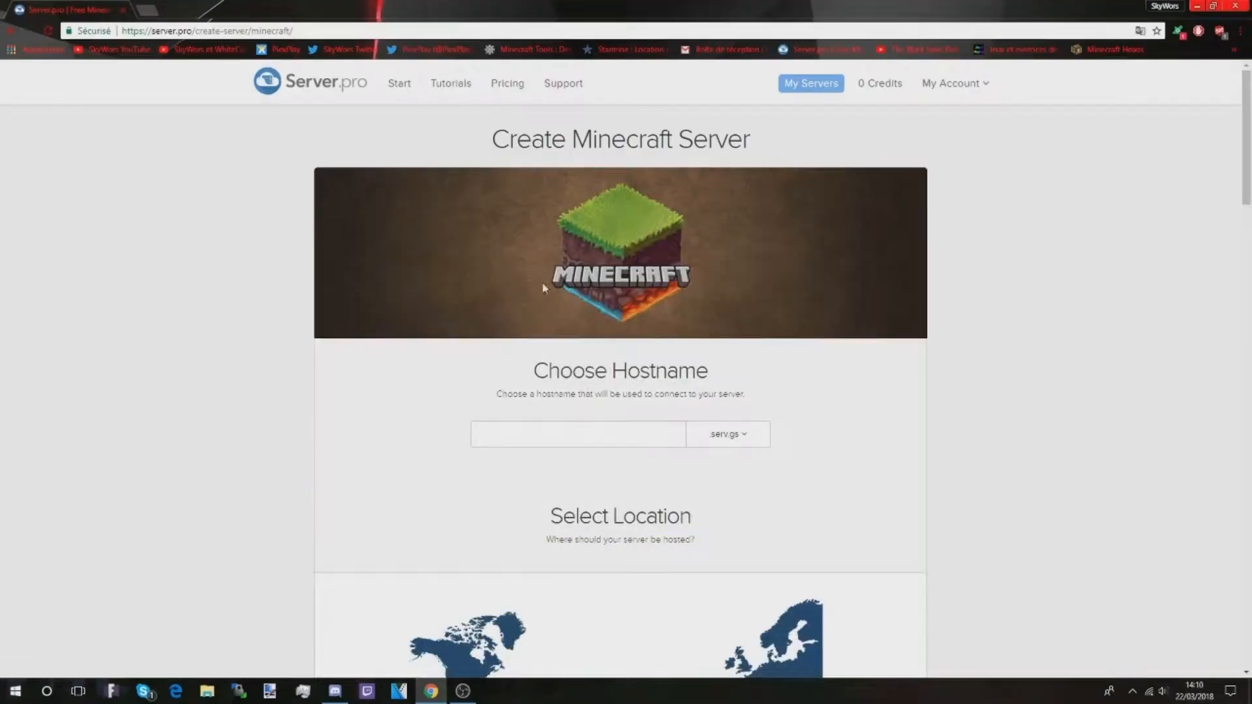
Step: Set the server's hostname to piexplay with the serv.nu domain
left_click(723, 435)
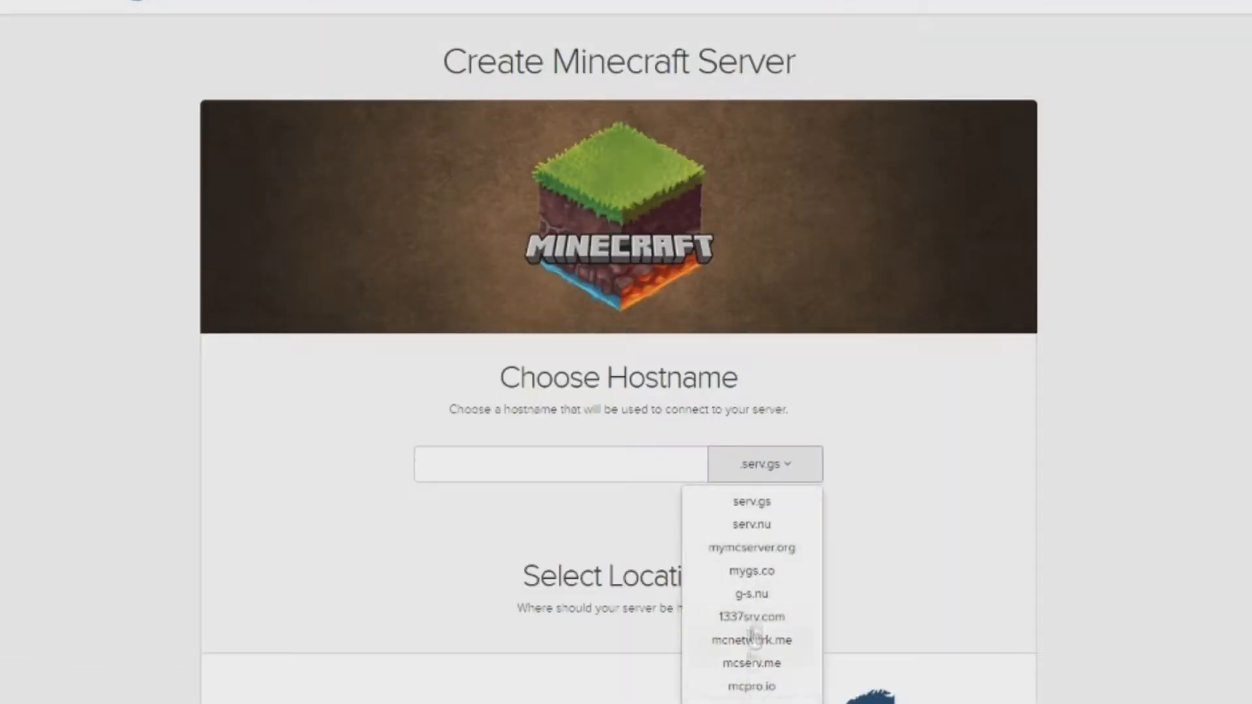
left_click(751, 525)
left_click(642, 464)
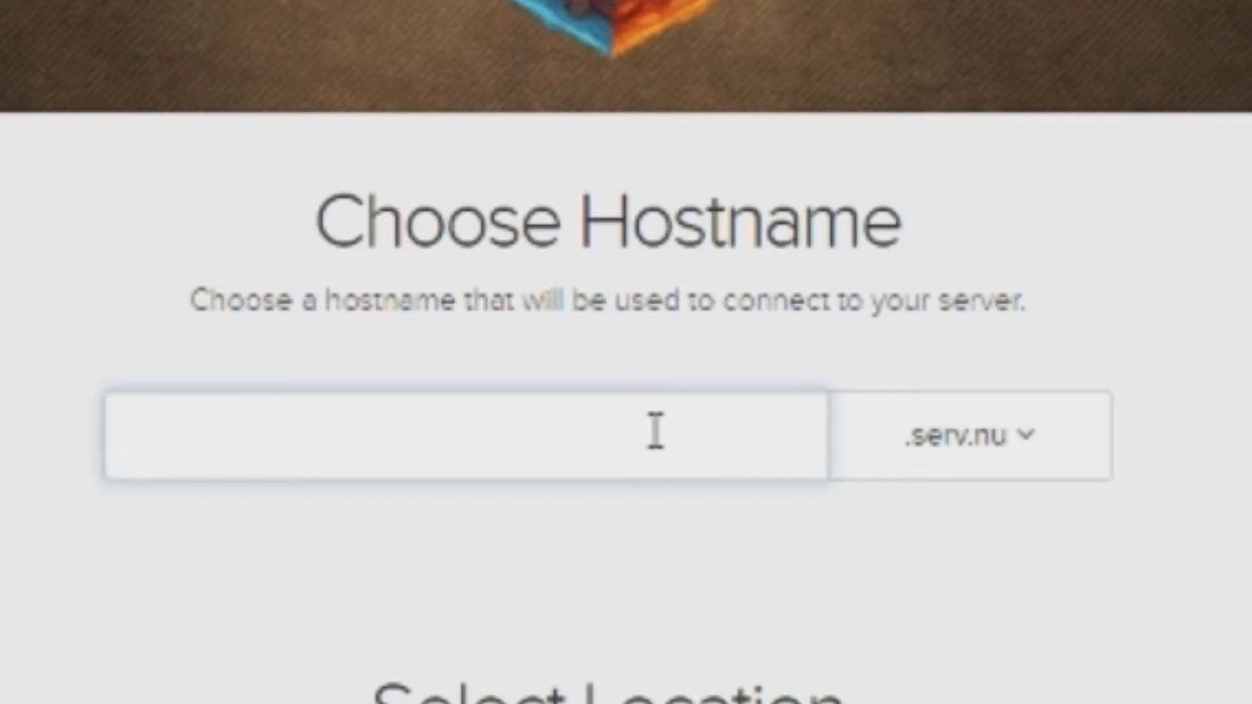
type("piexplay")
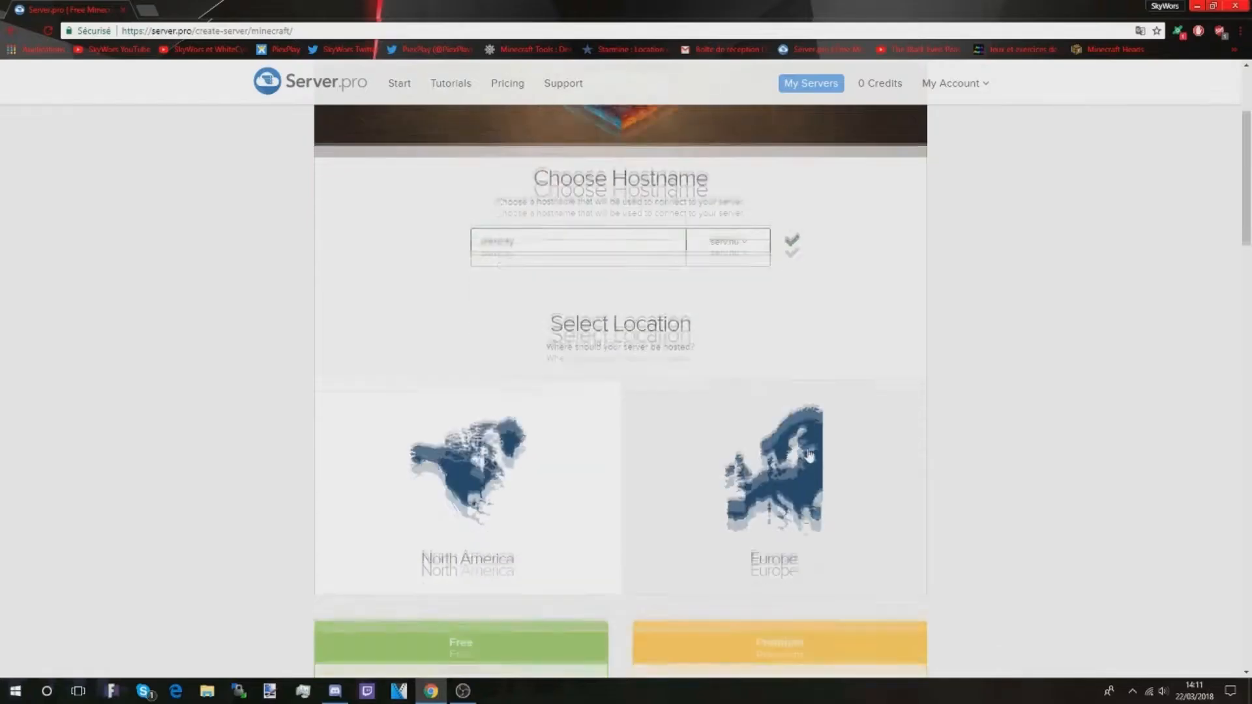
Step: Select Europe as the server's hosting location
scroll(893, 395, "down", 2)
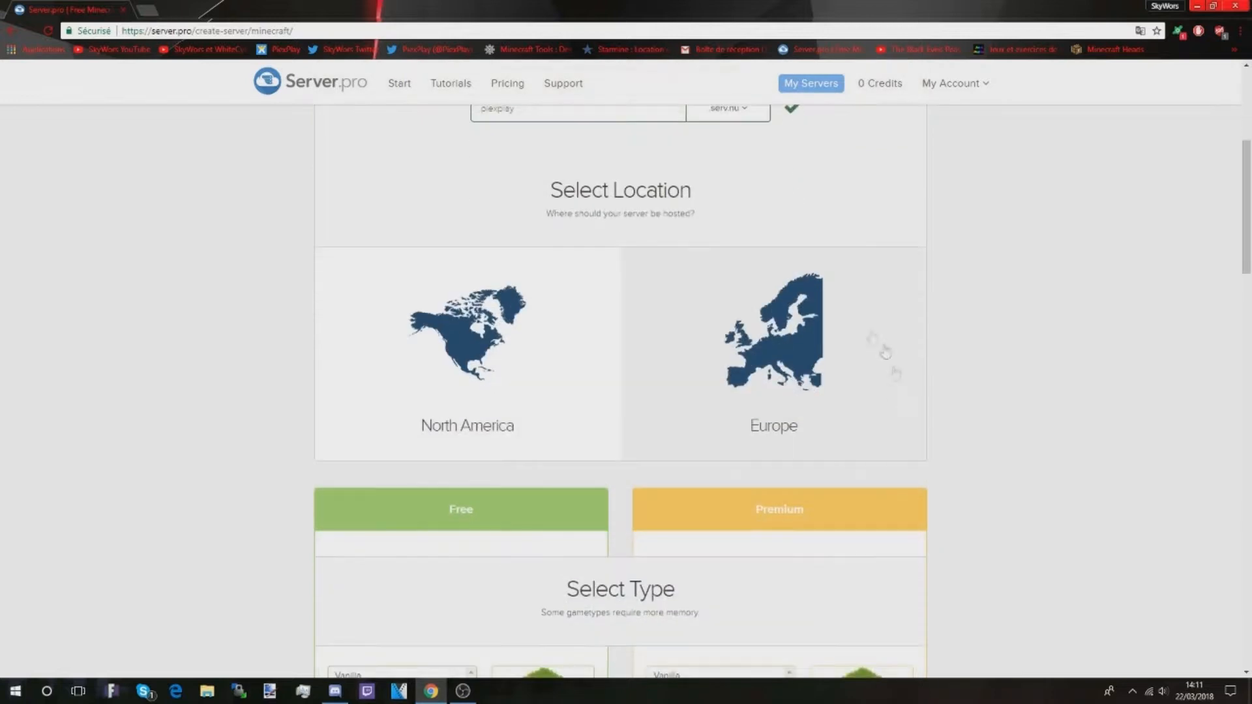
left_click(782, 318)
scroll(696, 241, "down", 4)
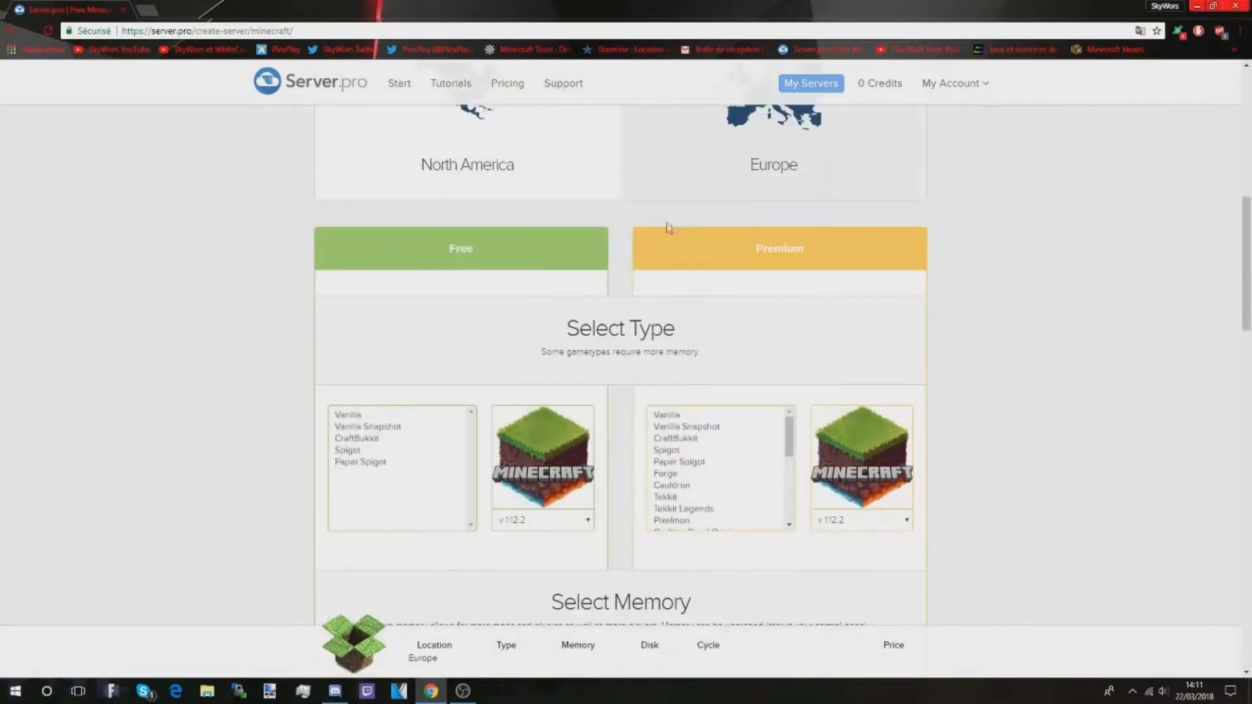
scroll(409, 249, "up", 3)
scroll(561, 310, "down", 4)
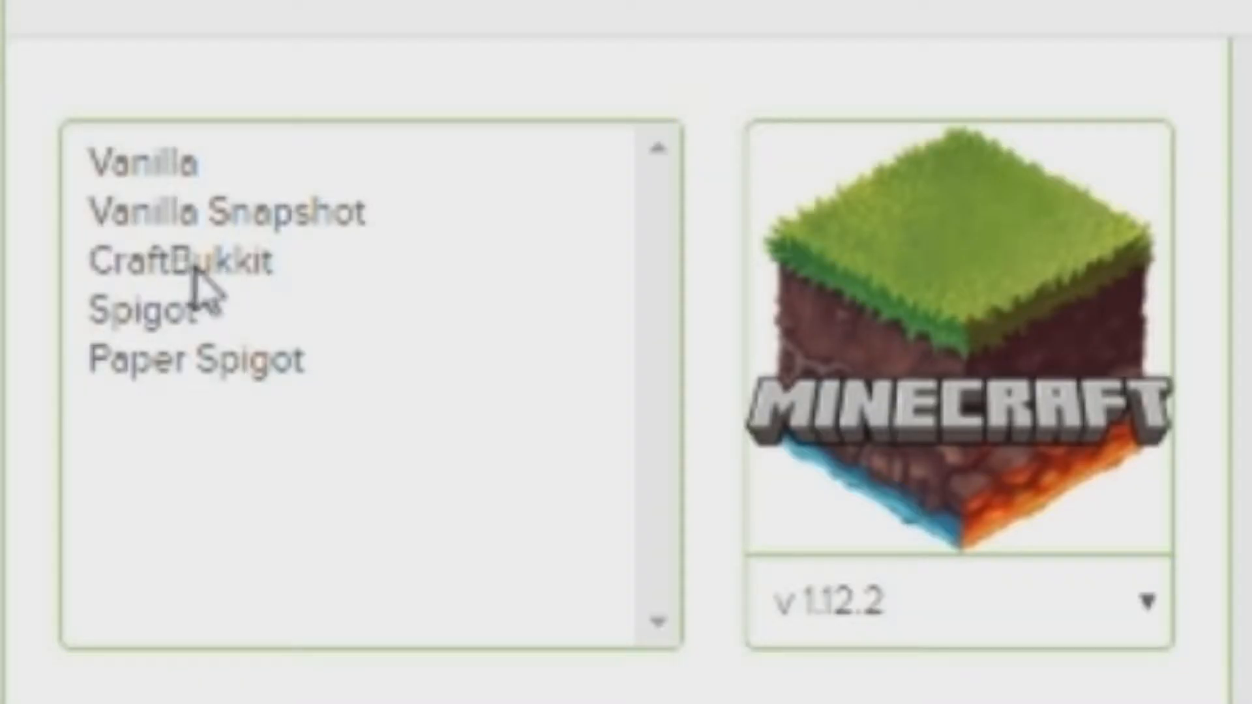
Step: Choose the Vanilla server type in the free plan and set its version to 1.11.2
left_click(158, 163)
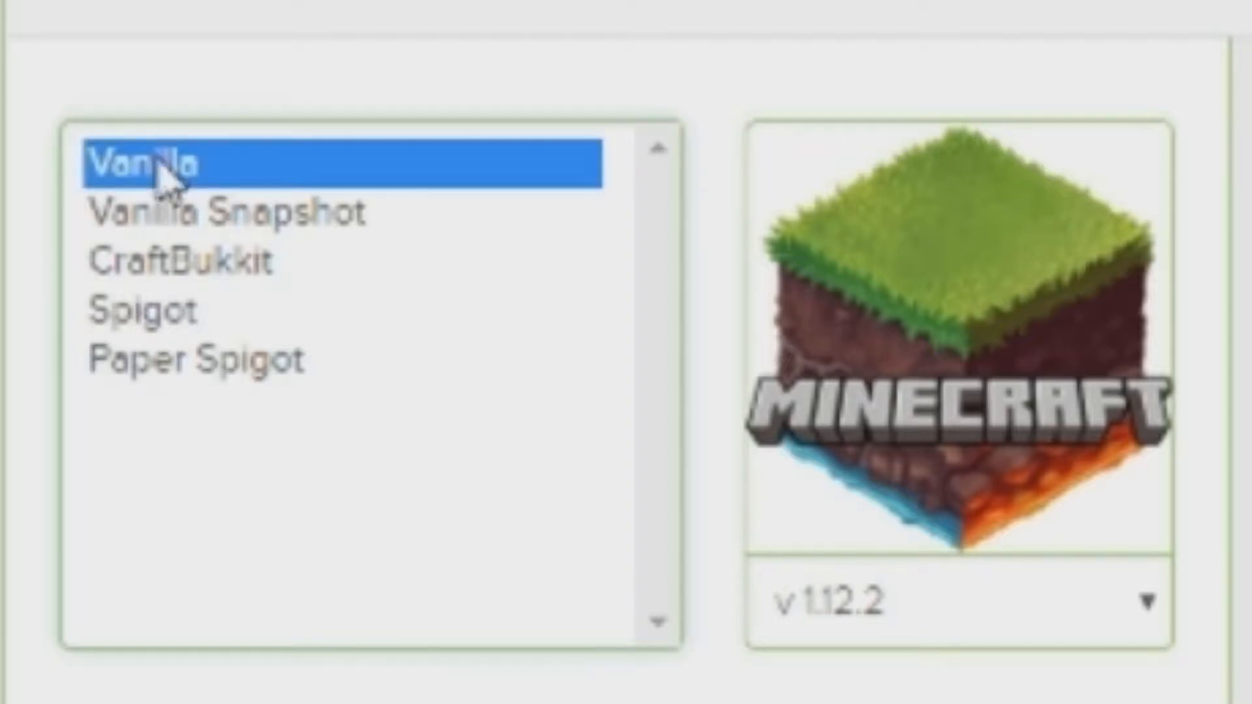
left_click(230, 274)
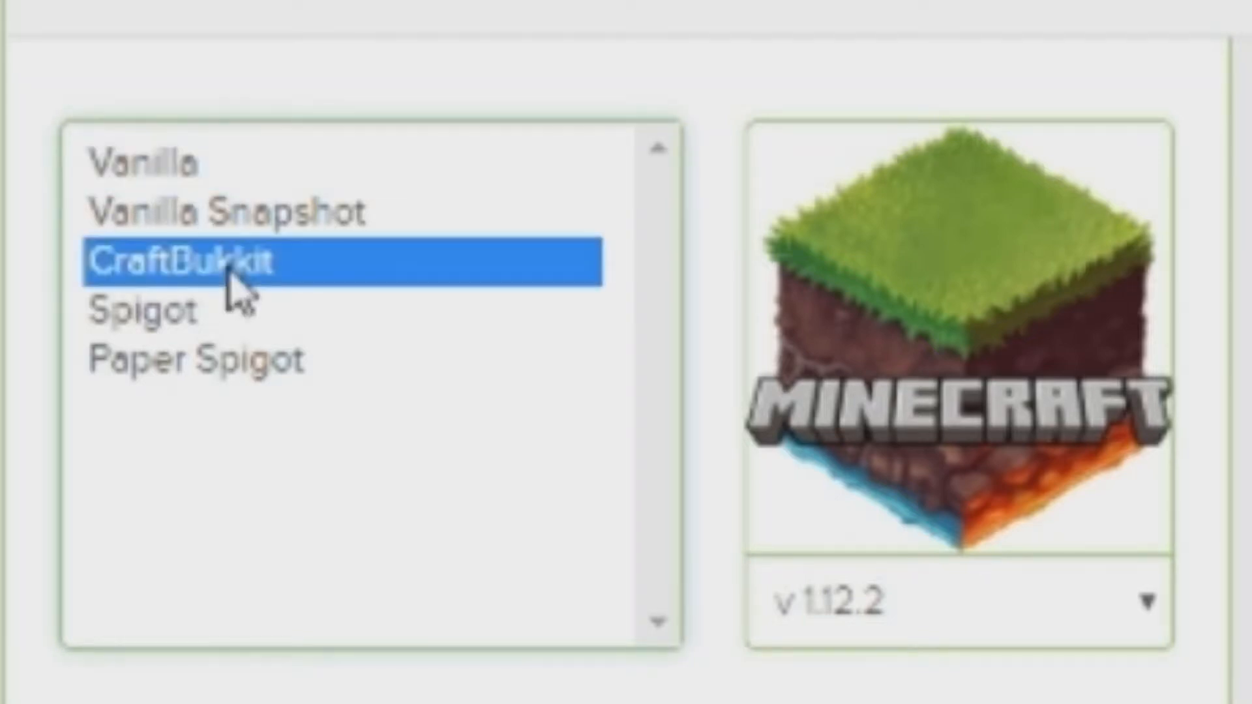
left_click(264, 313)
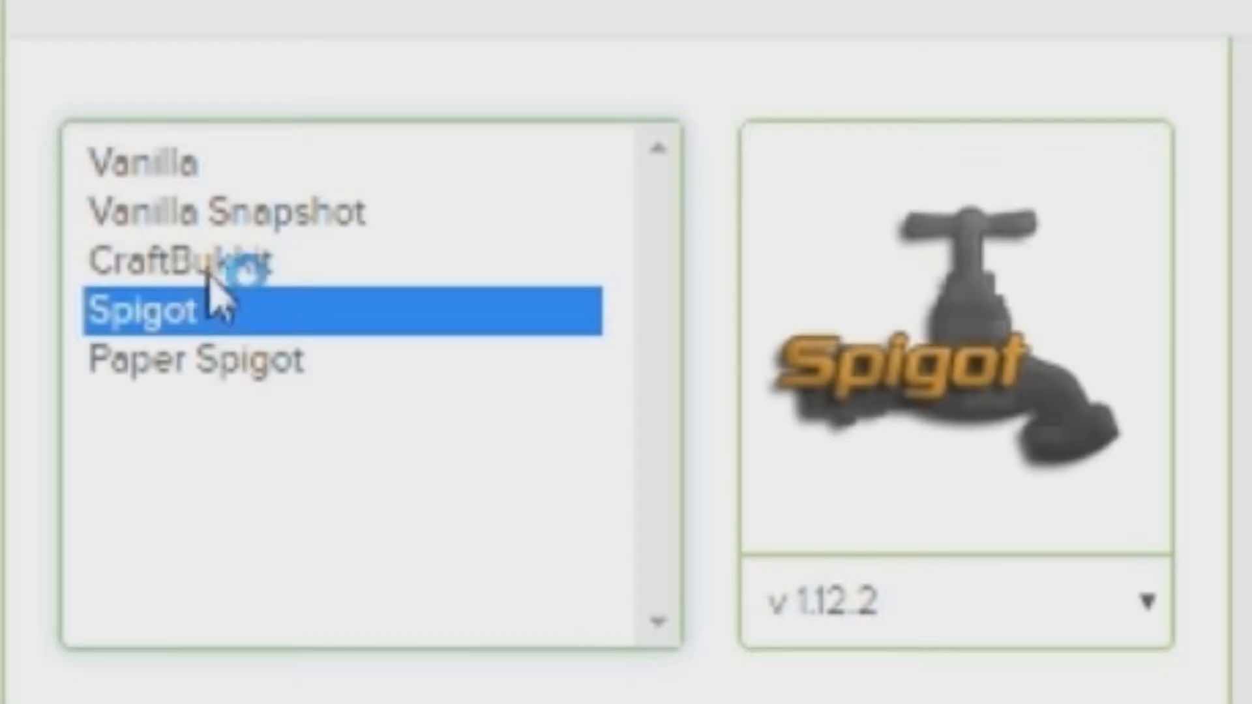
left_click(315, 171)
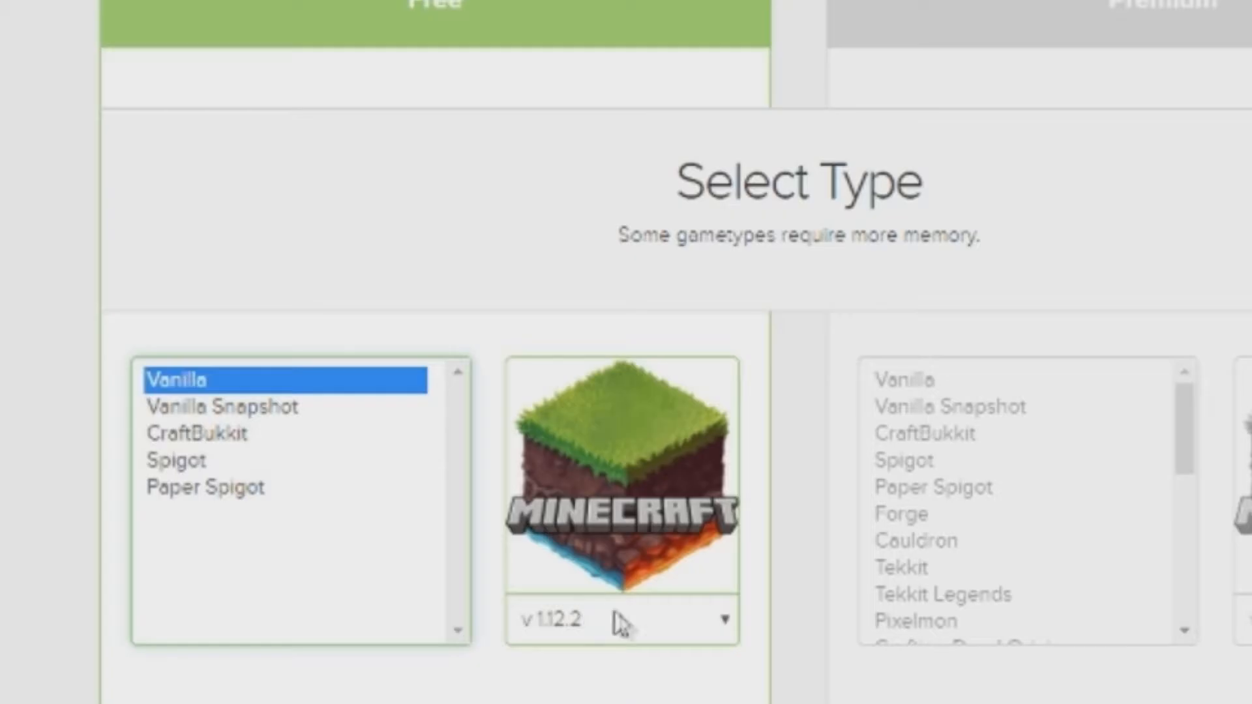
left_click(949, 605)
scroll(624, 416, "down", 5)
scroll(620, 427, "up", 5)
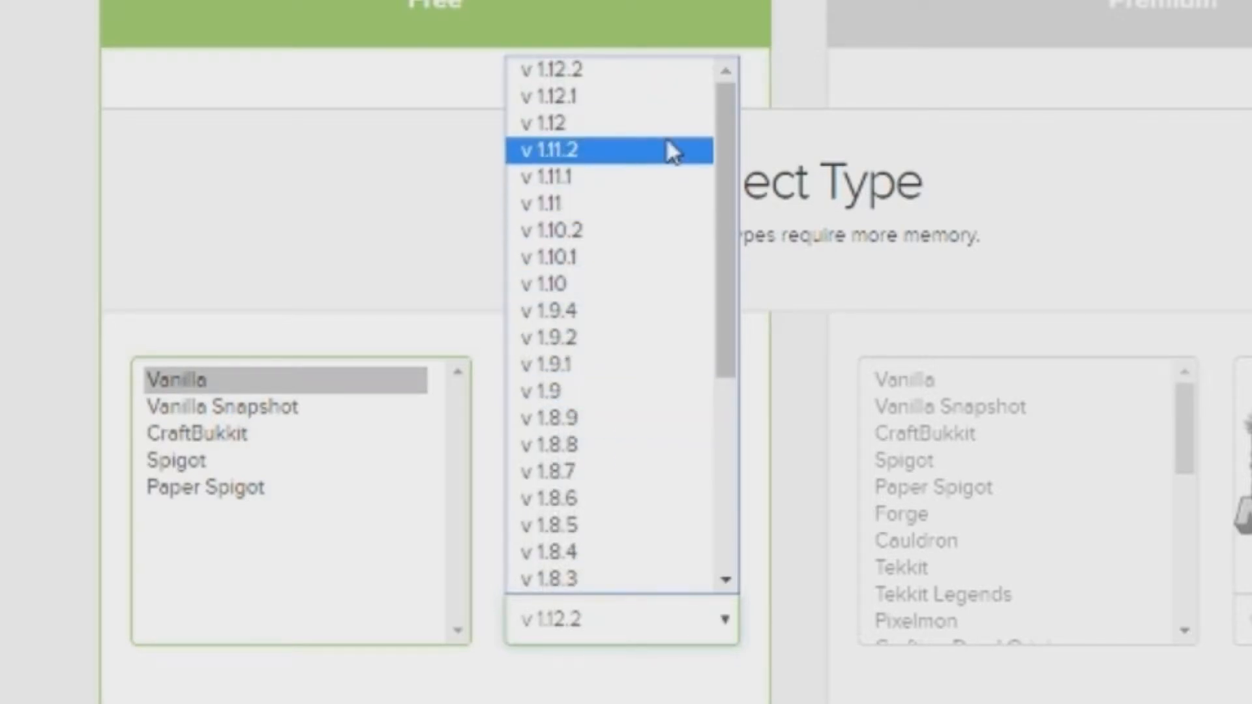
left_click(672, 152)
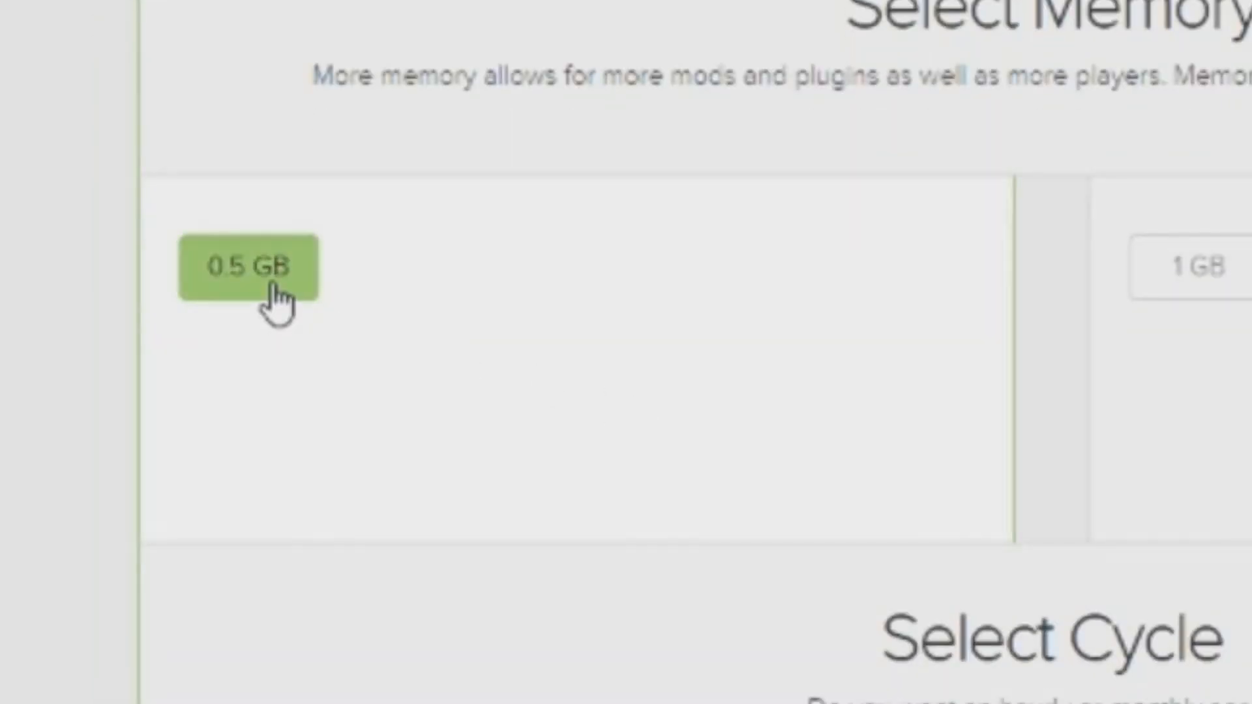
Step: Select 0.5 GB of memory for the free plan, review the order summary and create the server
scroll(399, 335, "down", 5)
left_click(254, 111)
scroll(558, 13, "down", 10)
scroll(496, 456, "up", 5)
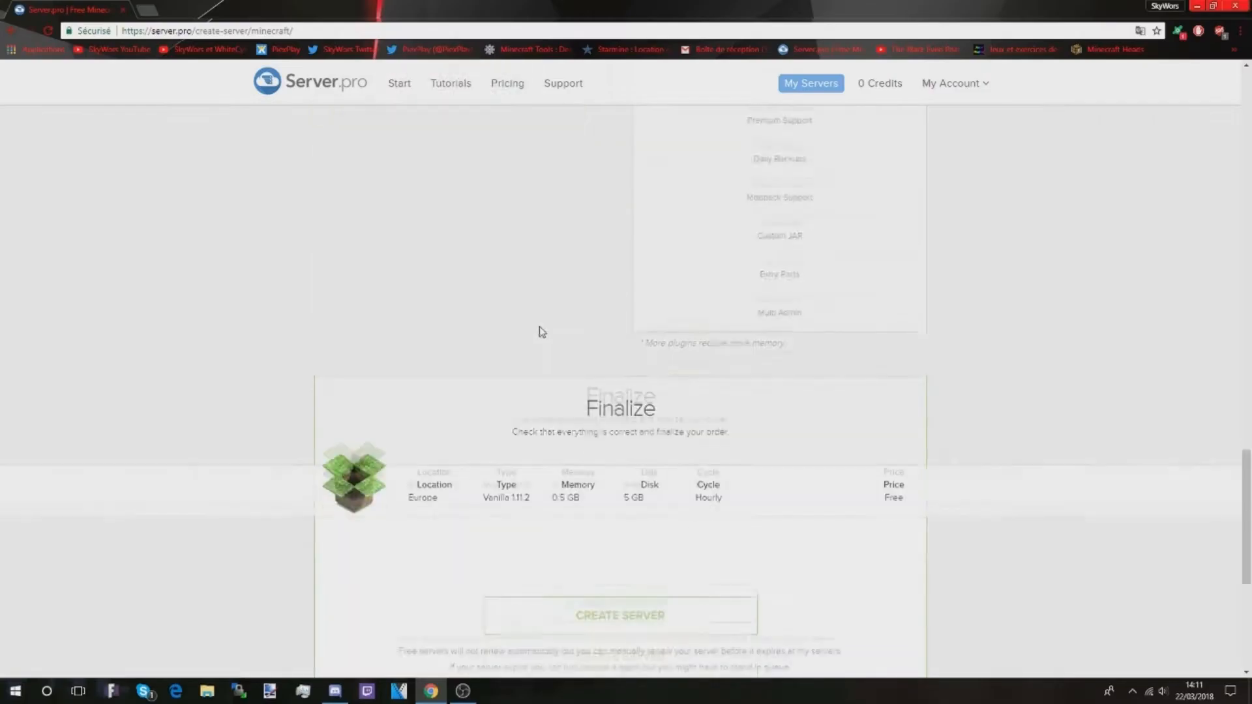
scroll(540, 333, "down", 1)
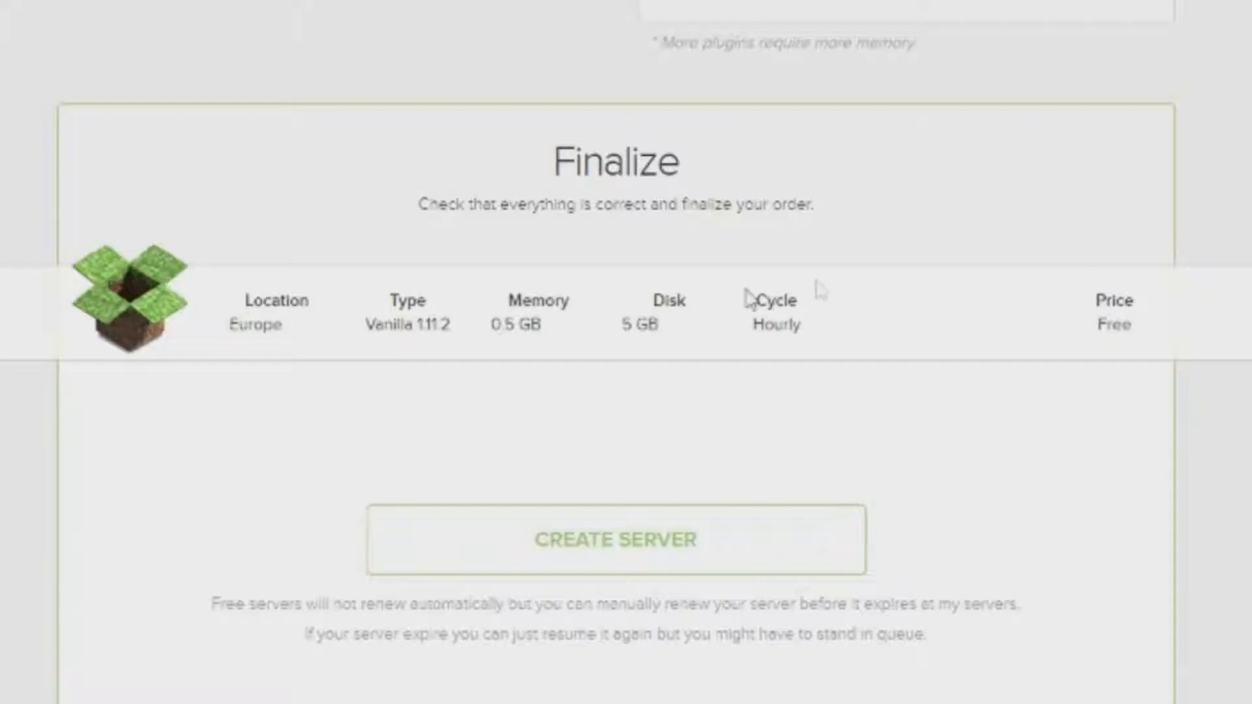
scroll(692, 413, "down", 1)
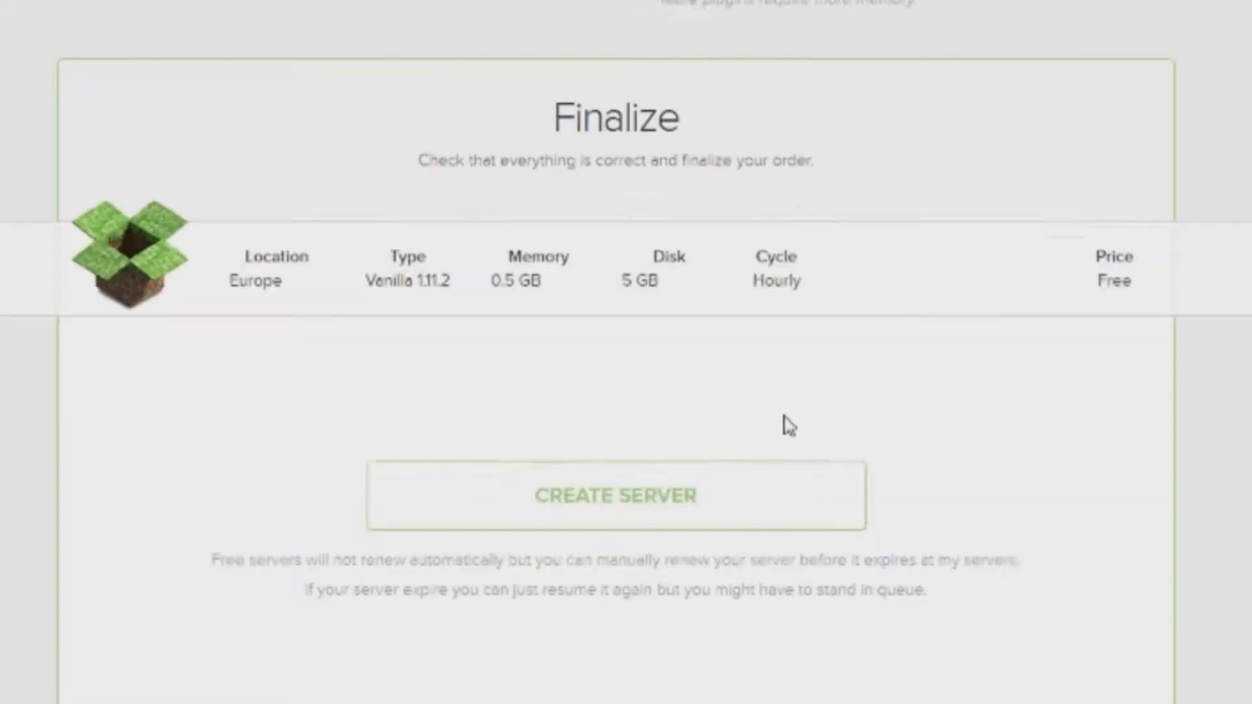
left_click(635, 560)
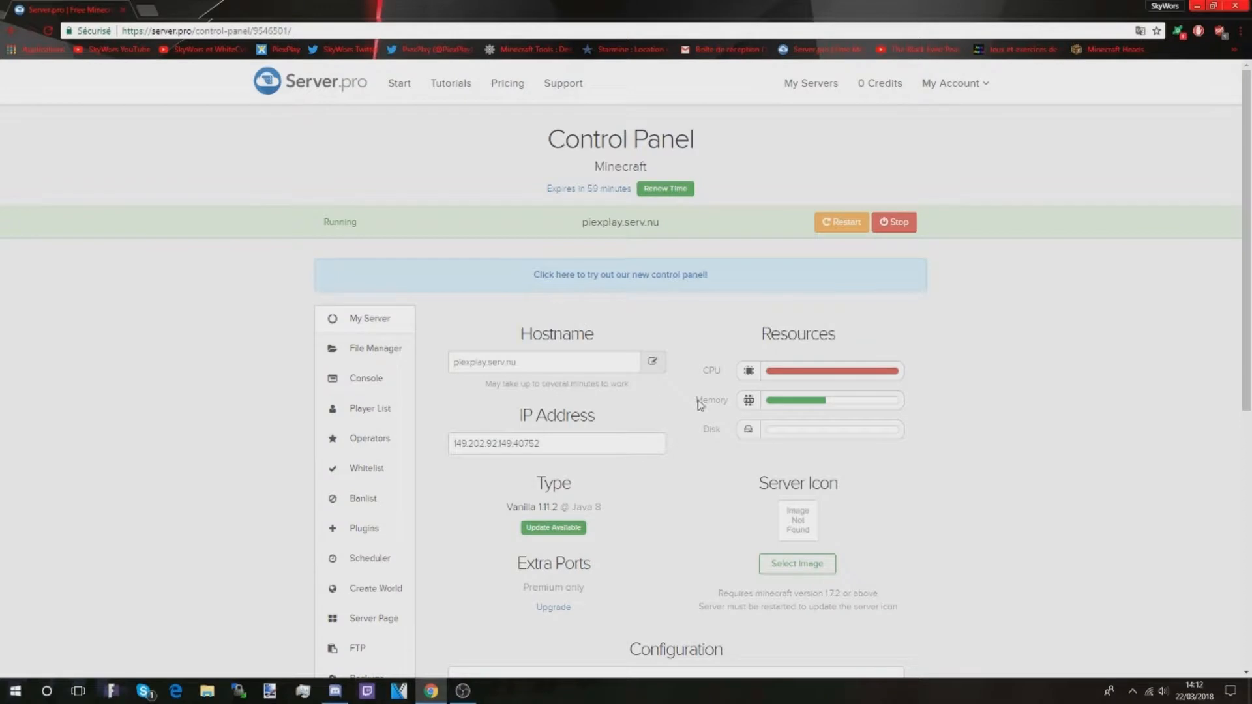
Step: Check the new server's console log and return to its main overview
scroll(740, 318, "down", 1)
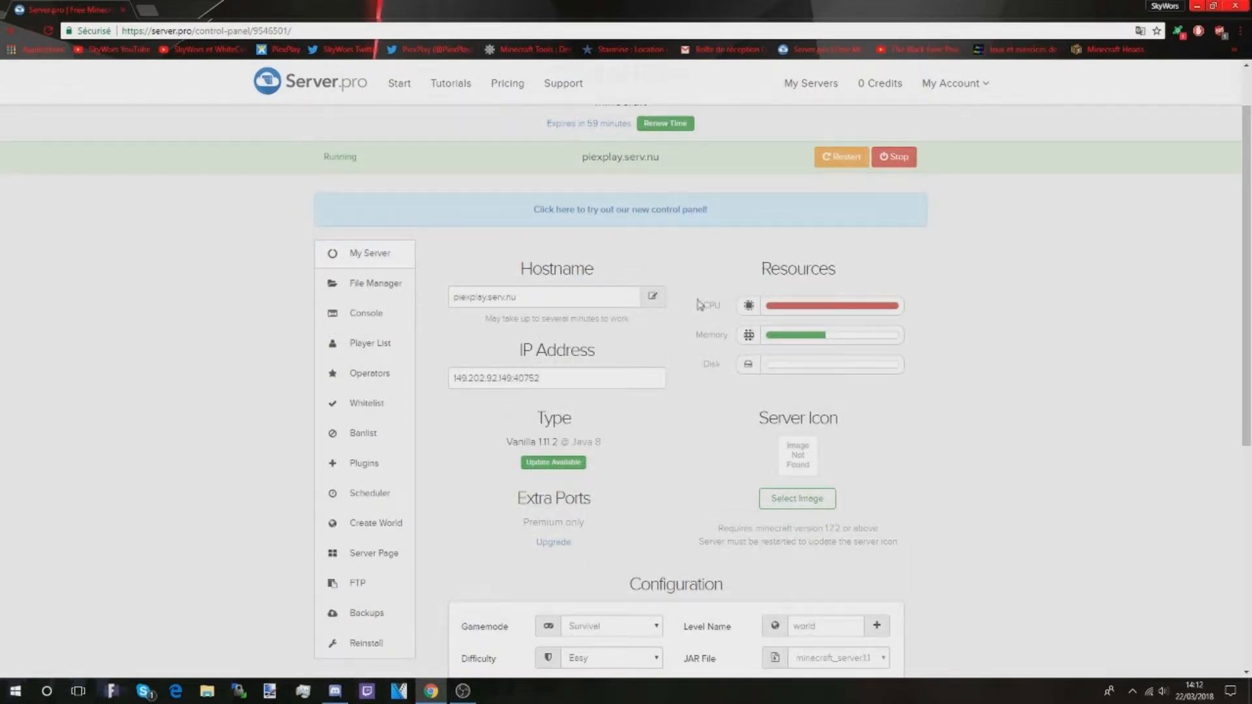
left_click(378, 319)
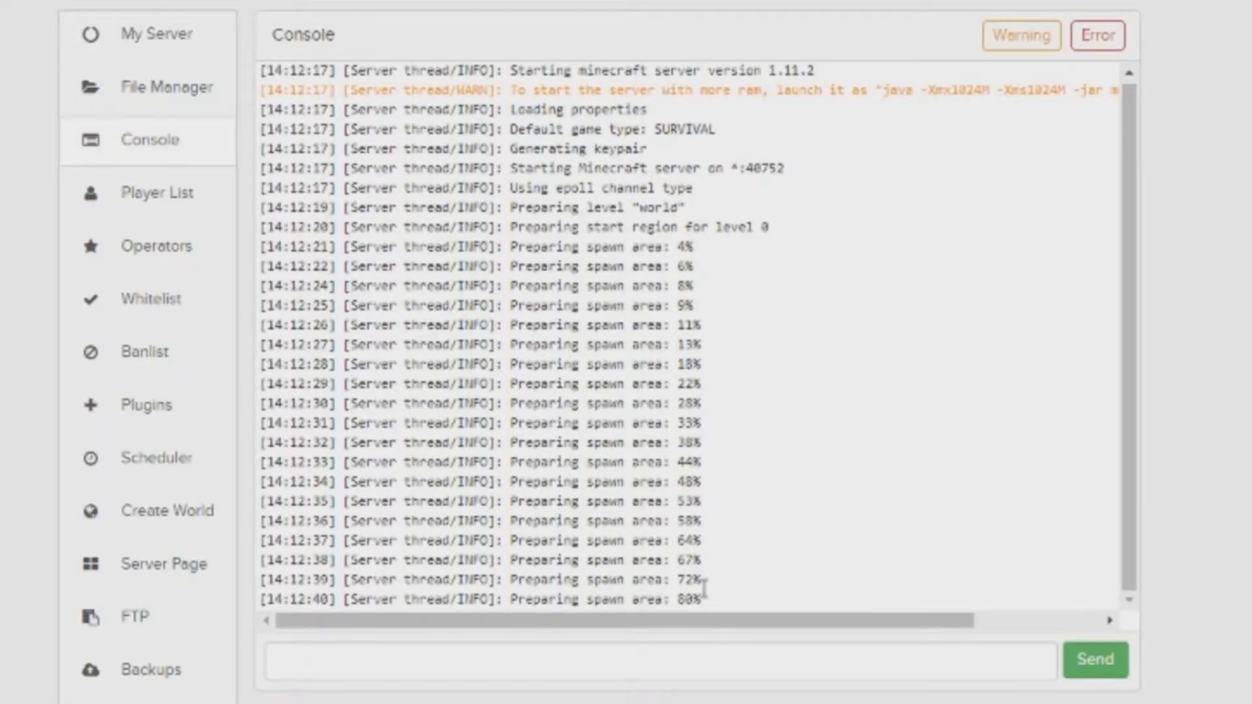
left_click(174, 49)
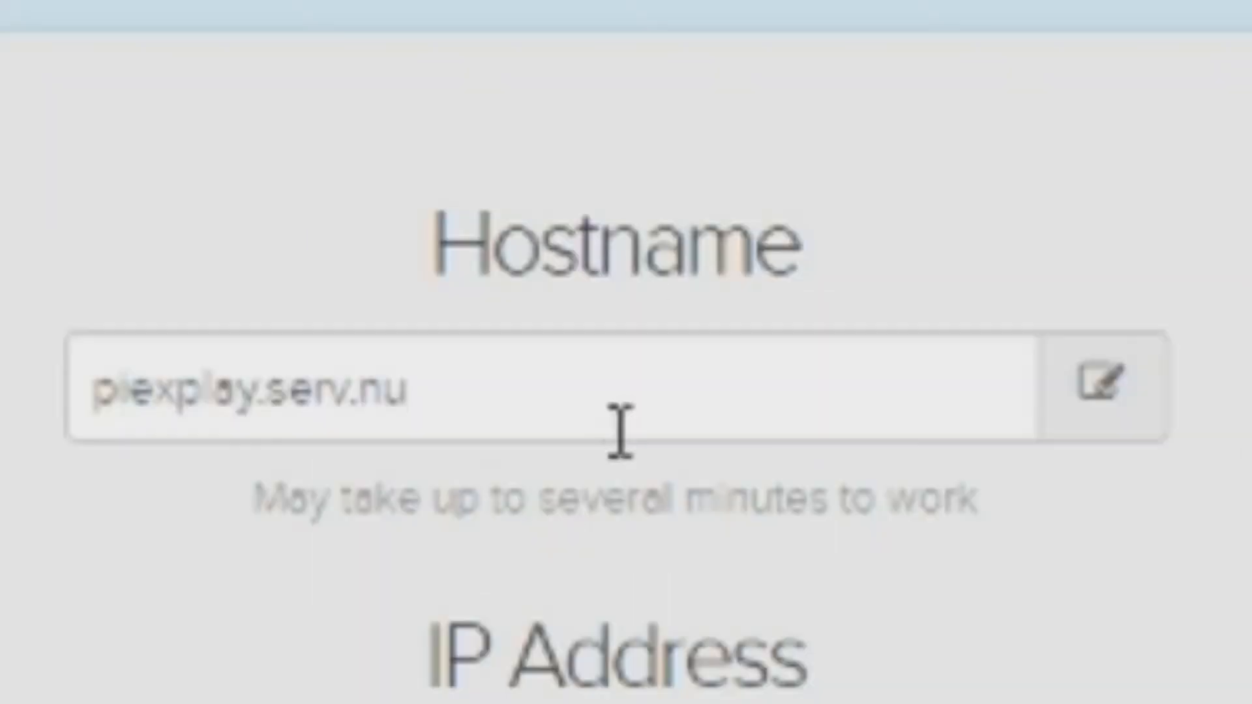
Step: Highlight the server's hostname and IP address to examine the connection details
double_click(557, 303)
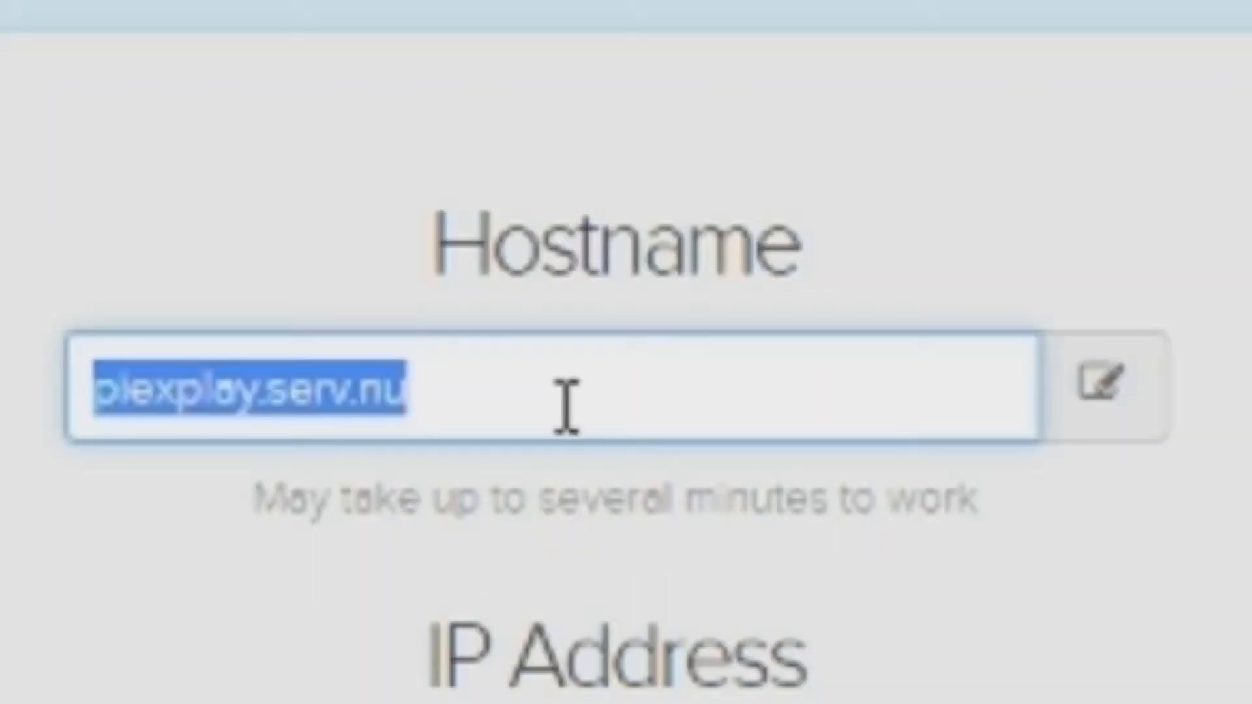
left_click(652, 482)
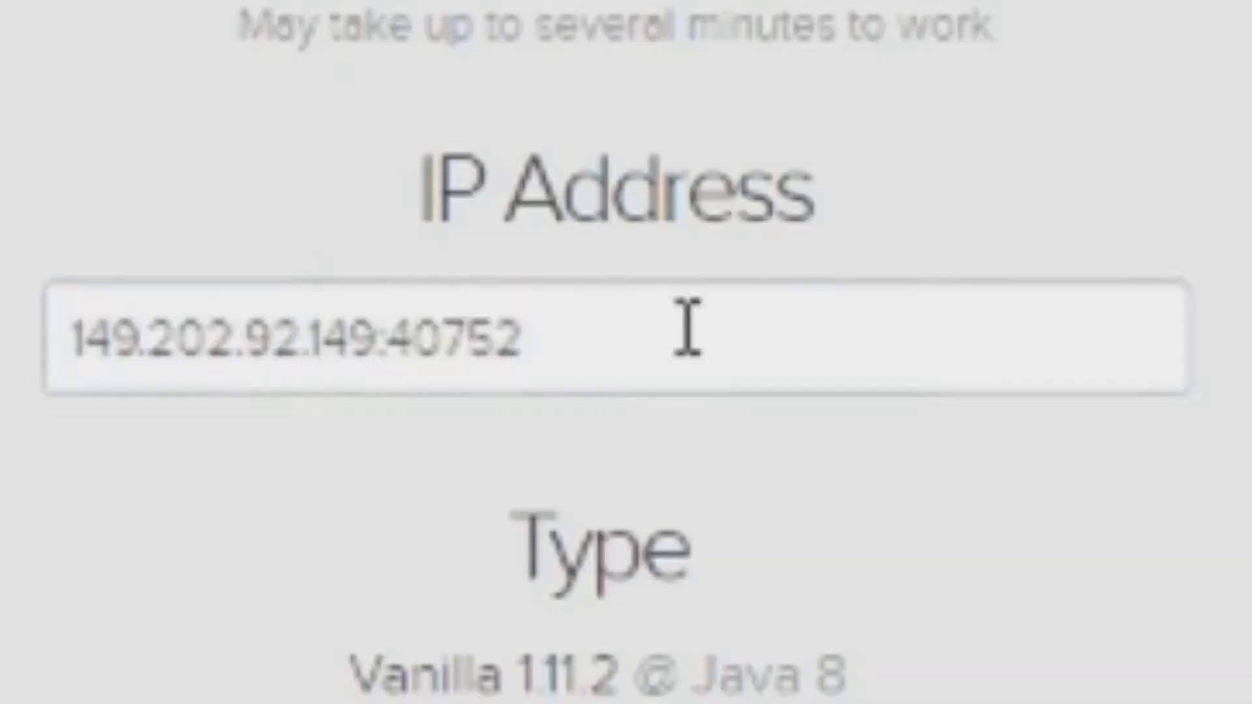
double_click(570, 376)
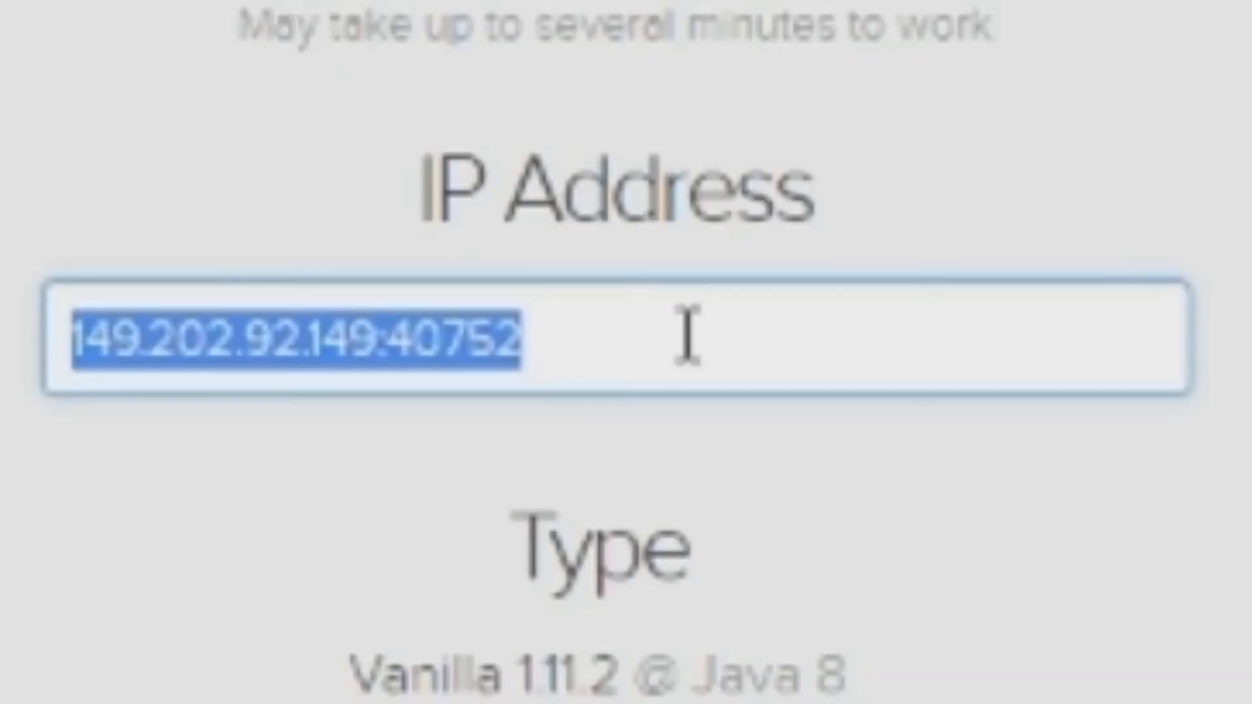
left_click(729, 189)
left_click_drag(243, 388, 618, 322)
left_click(652, 335)
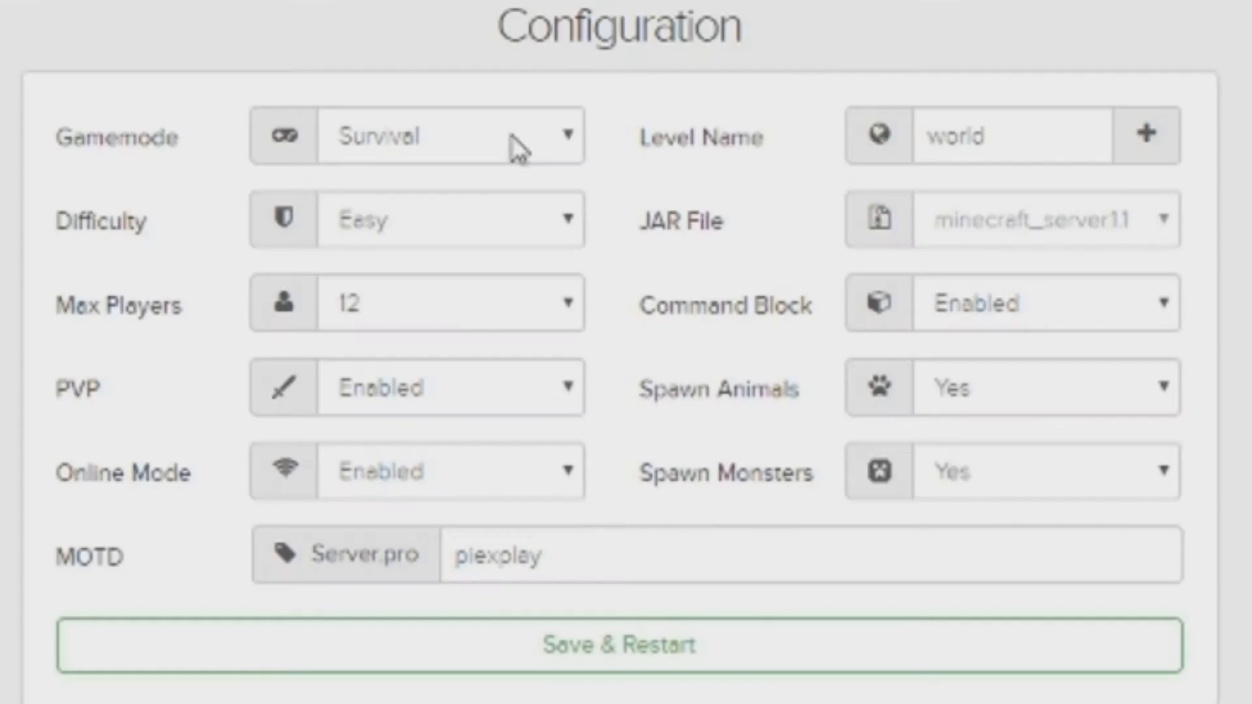
Step: Review the gamemode options, keep Survival, and set the server's difficulty to Peaceful
left_click(489, 134)
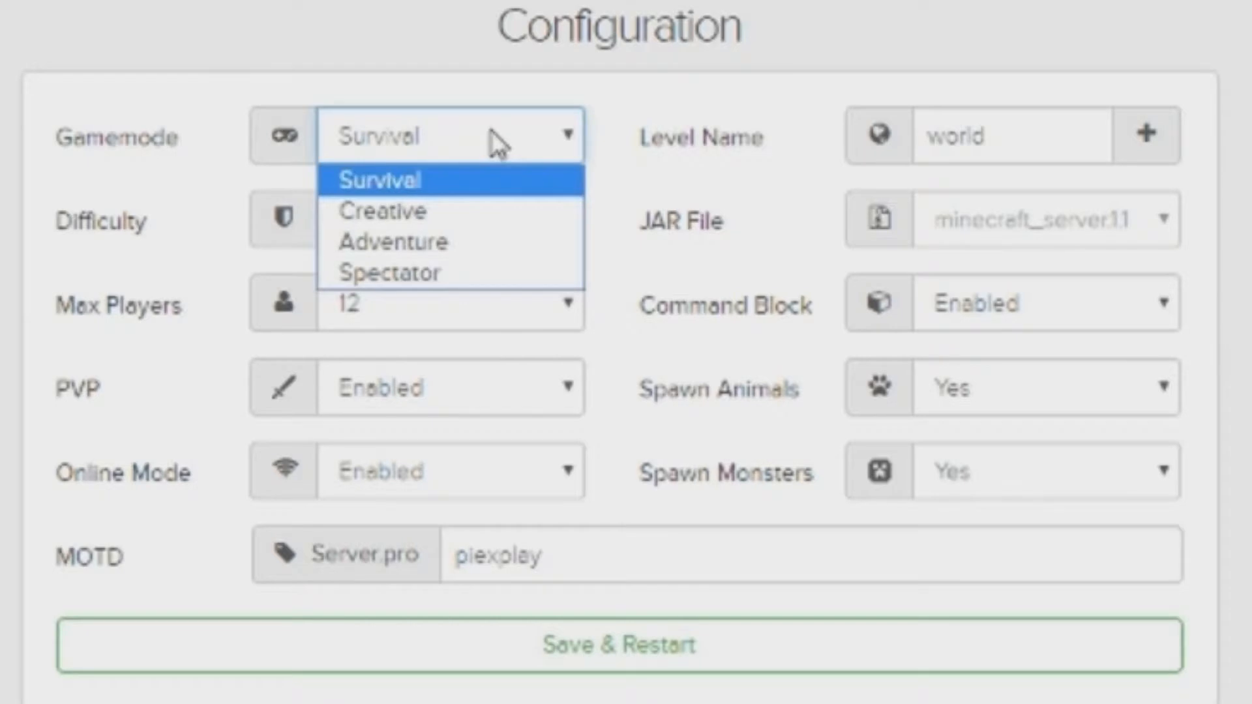
left_click(492, 137)
left_click(440, 228)
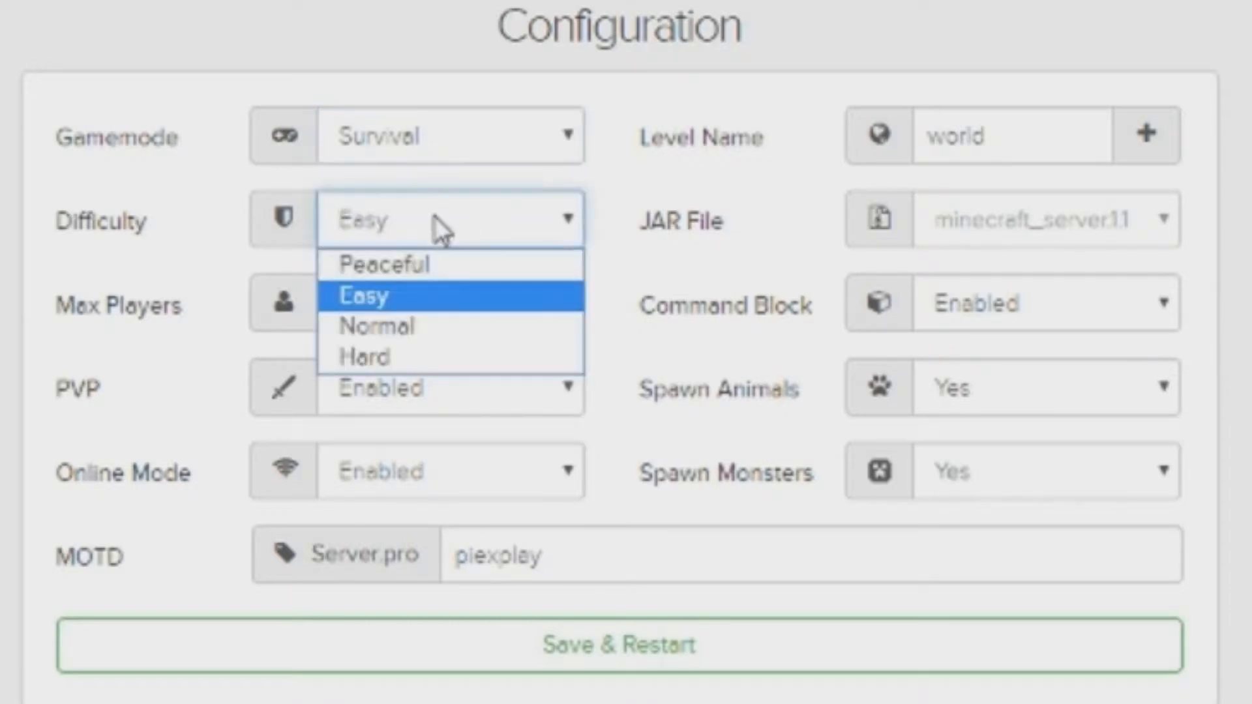
left_click(457, 264)
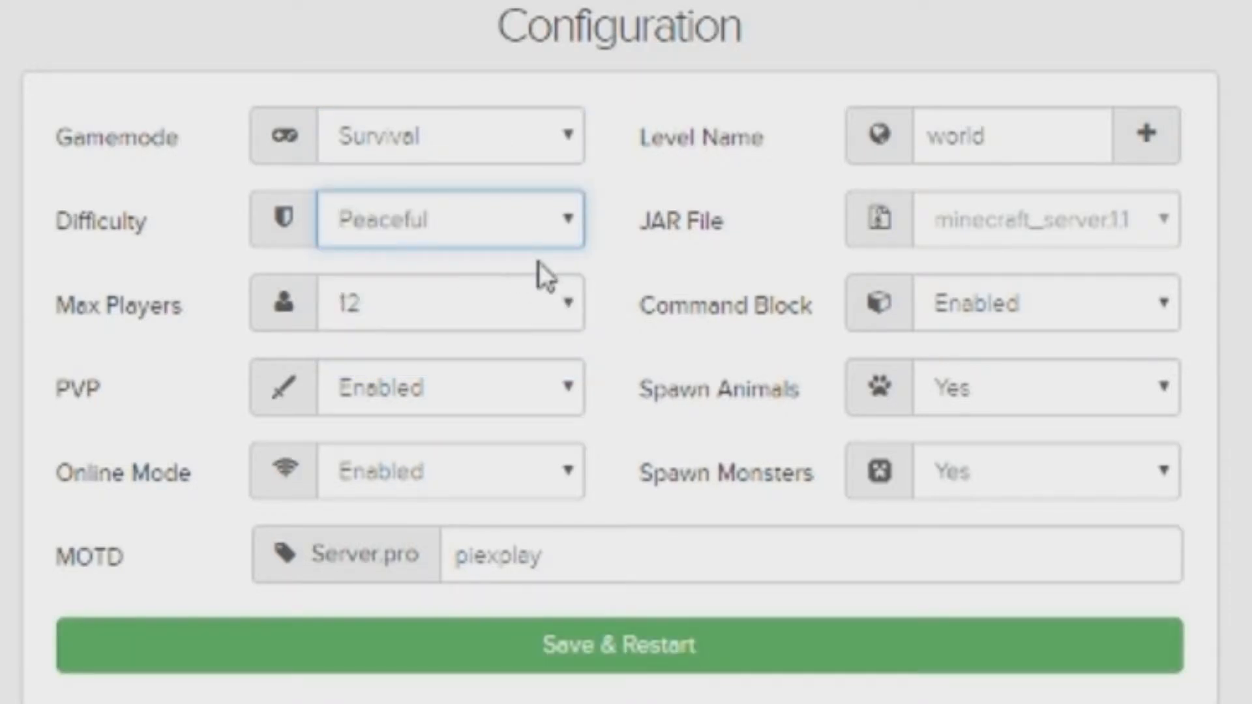
Step: Review the maximum player options, keep 12, and set PVP to Disabled
left_click(530, 306)
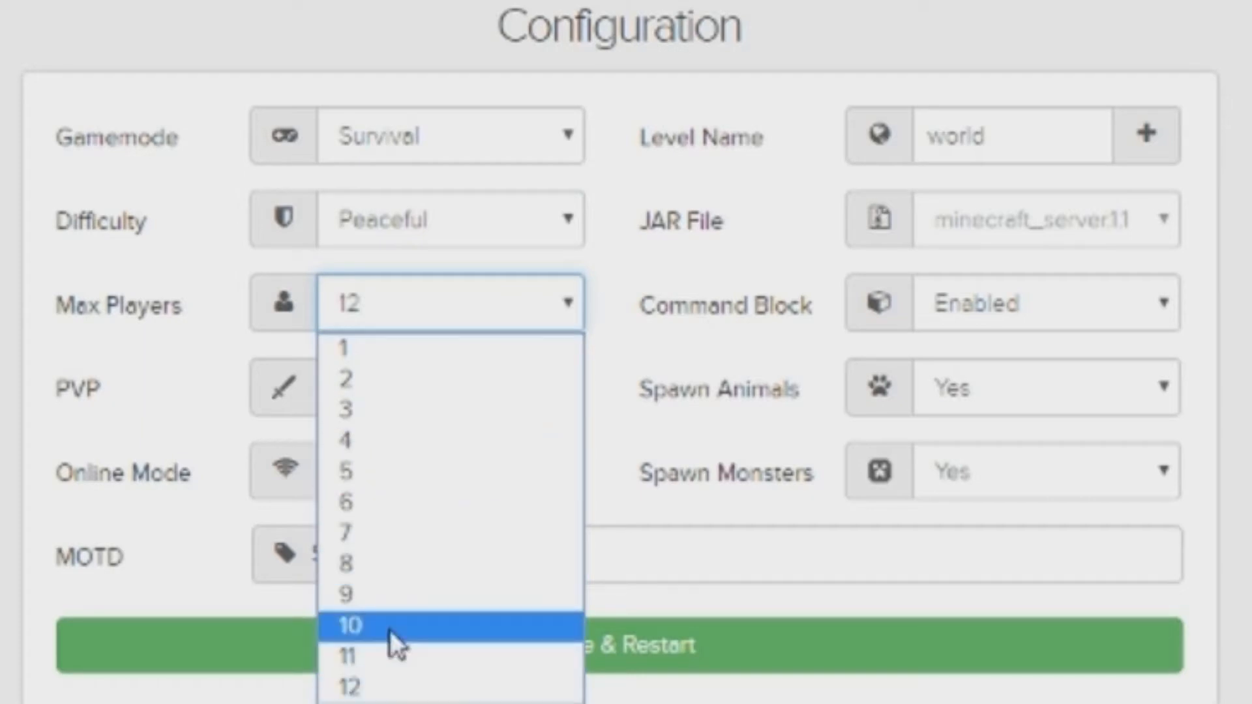
left_click(196, 336)
left_click(474, 379)
left_click(480, 467)
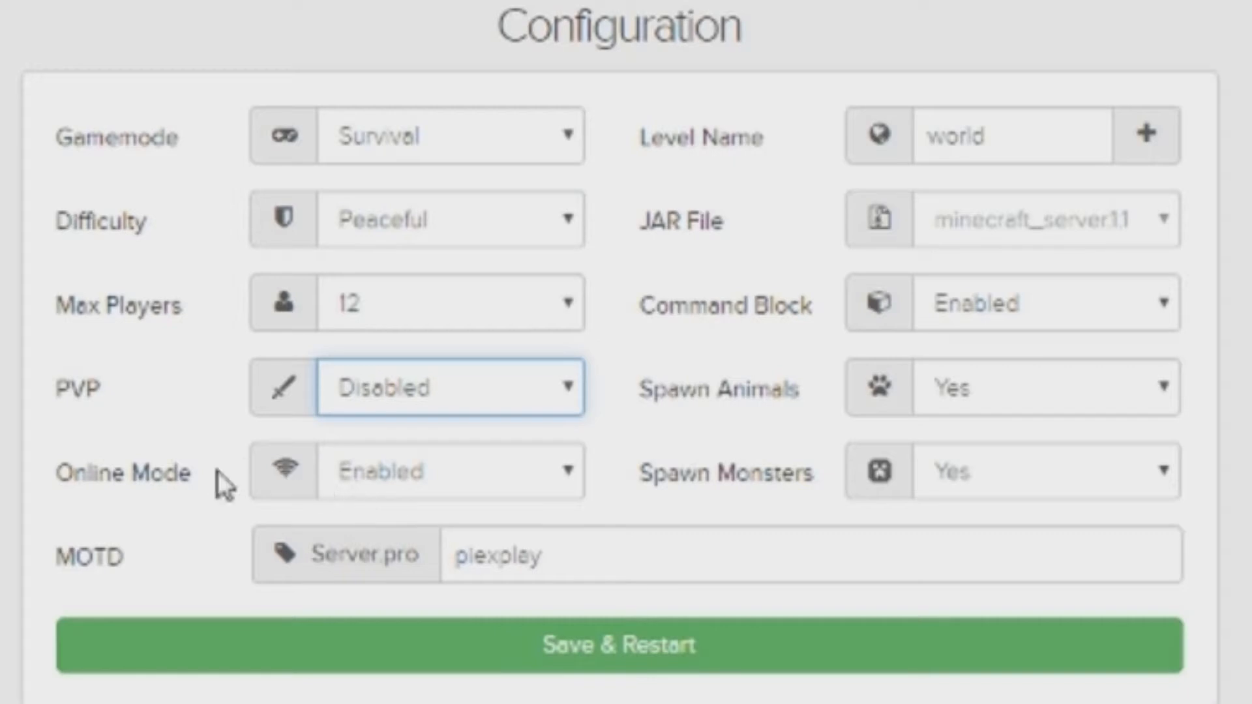
Step: Switch Online Mode to Disabled and back to Enabled
left_click(430, 476)
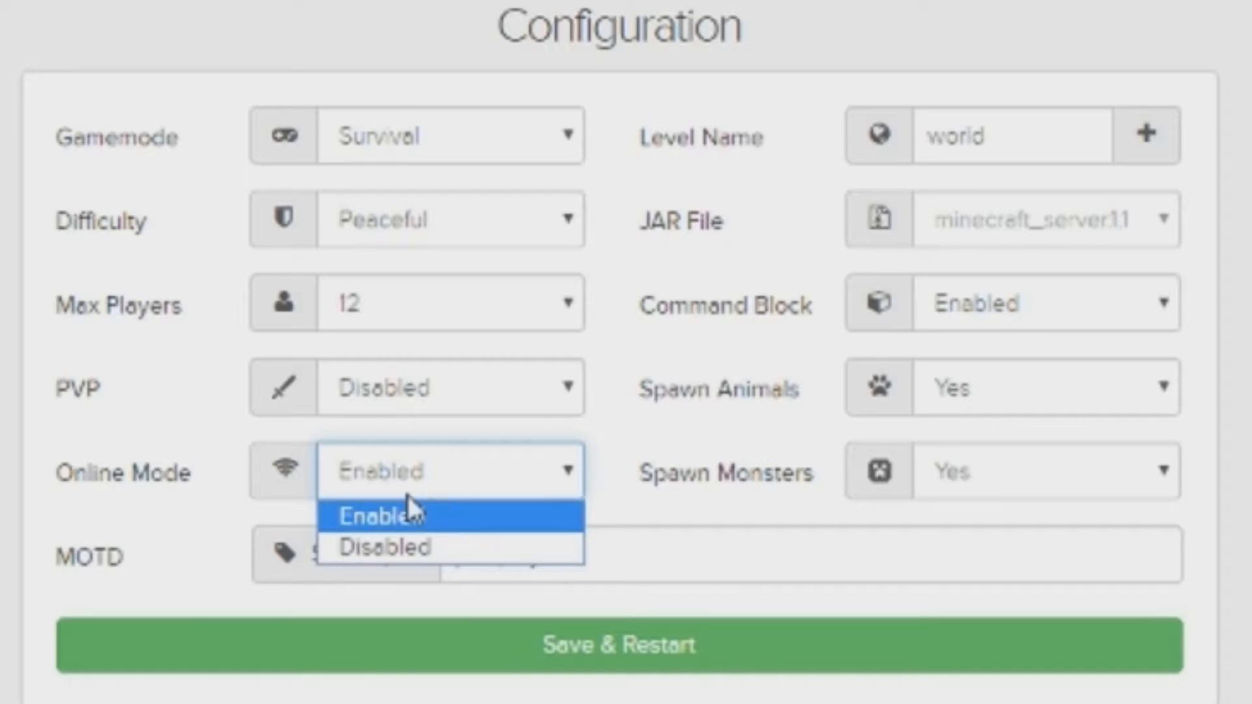
left_click(451, 546)
left_click(500, 473)
left_click(482, 522)
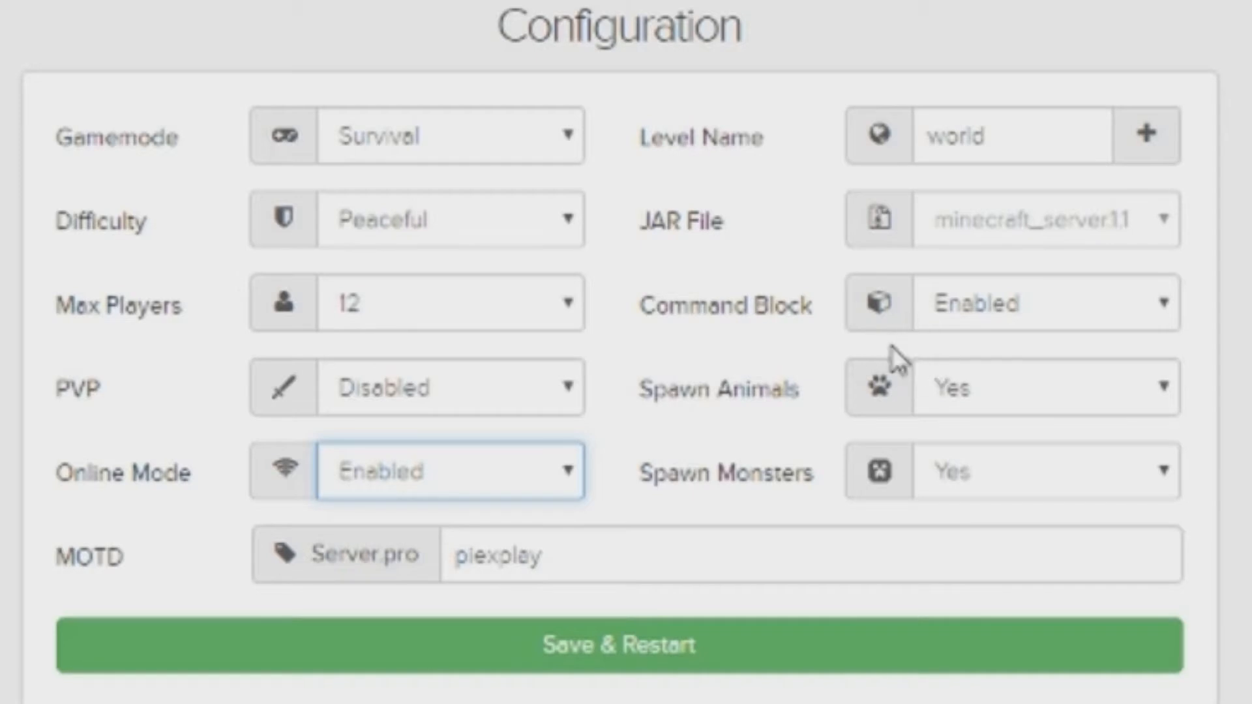
Step: Set Command Block to Disabled, then save the server configuration and restart the server
left_click(992, 319)
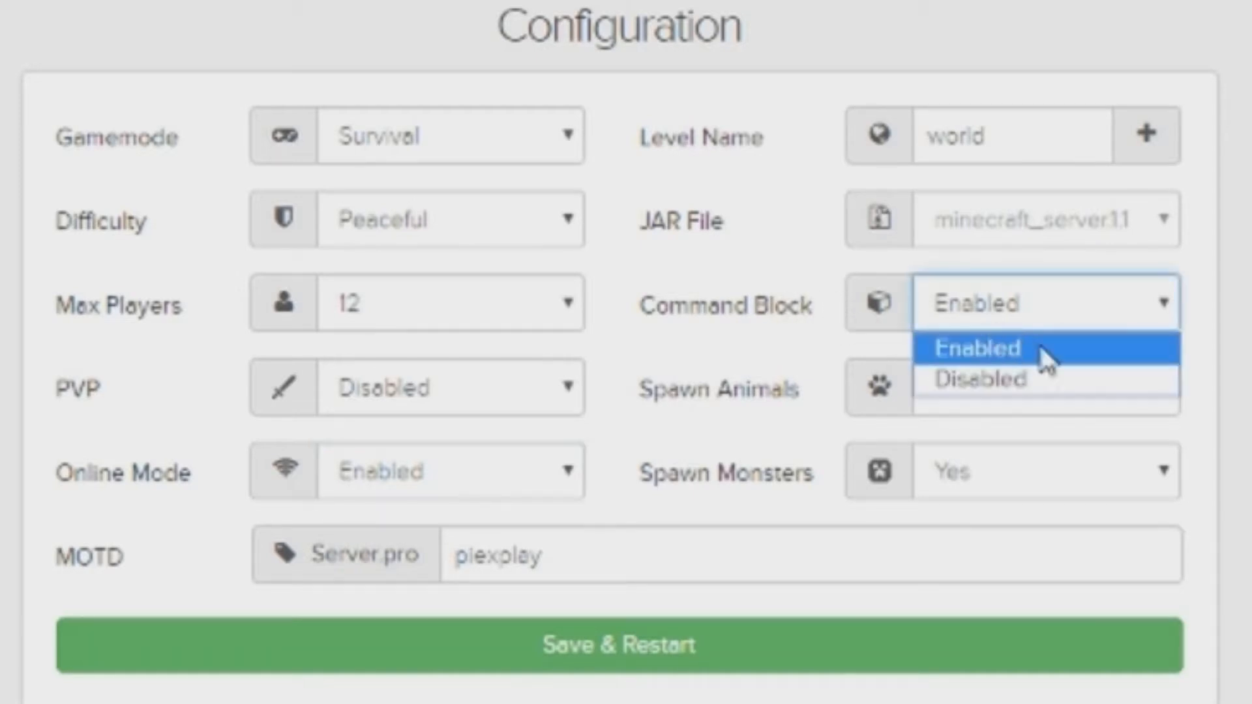
left_click(1103, 385)
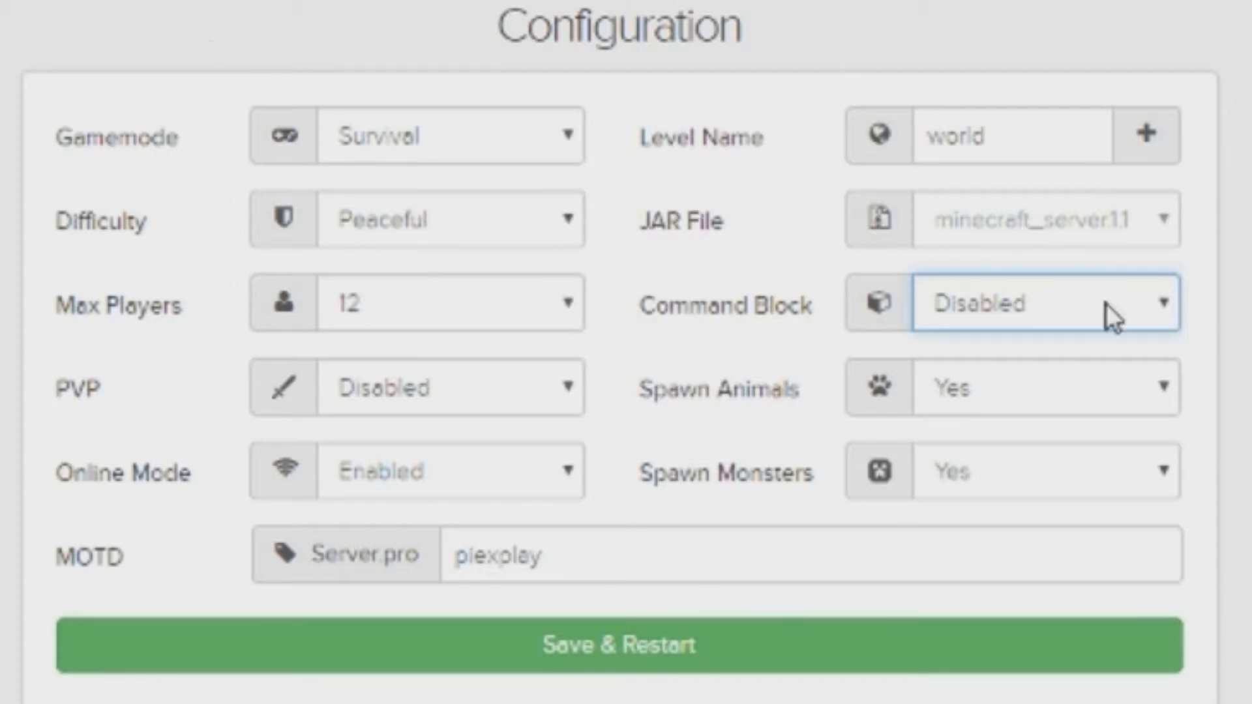
left_click(660, 654)
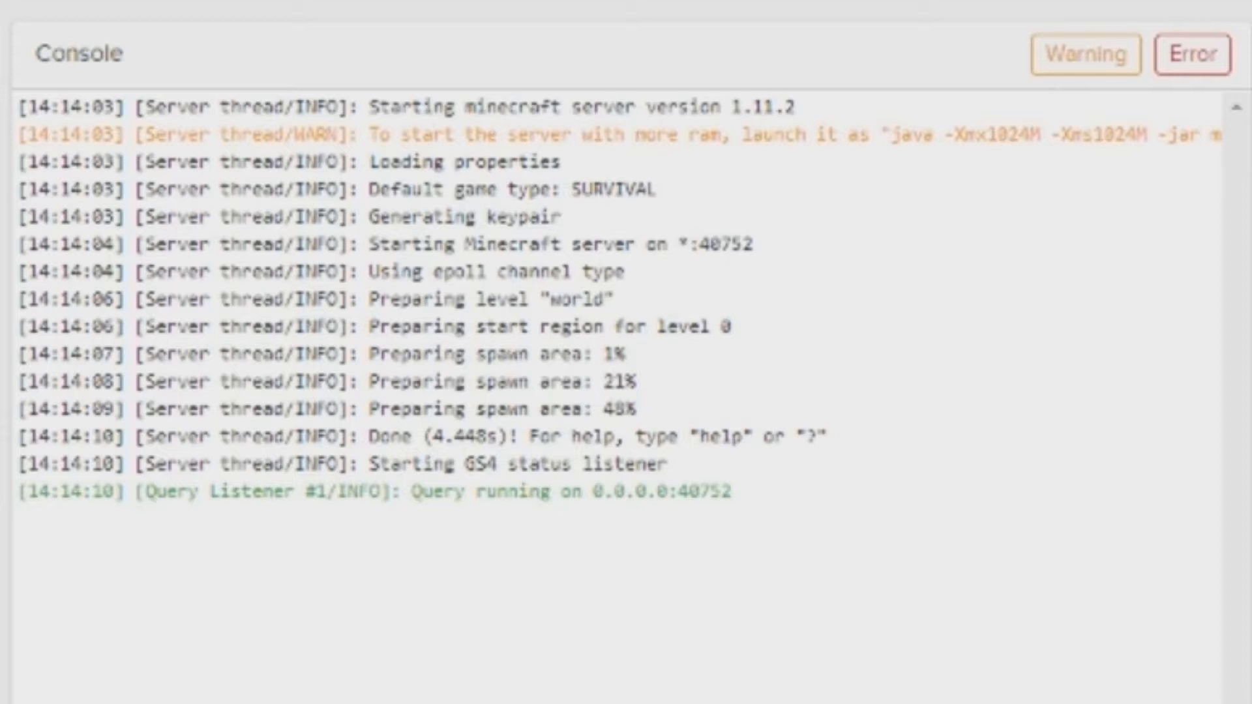
Step: View eula.txt in the server's file manager and close it without saving
left_click(364, 221)
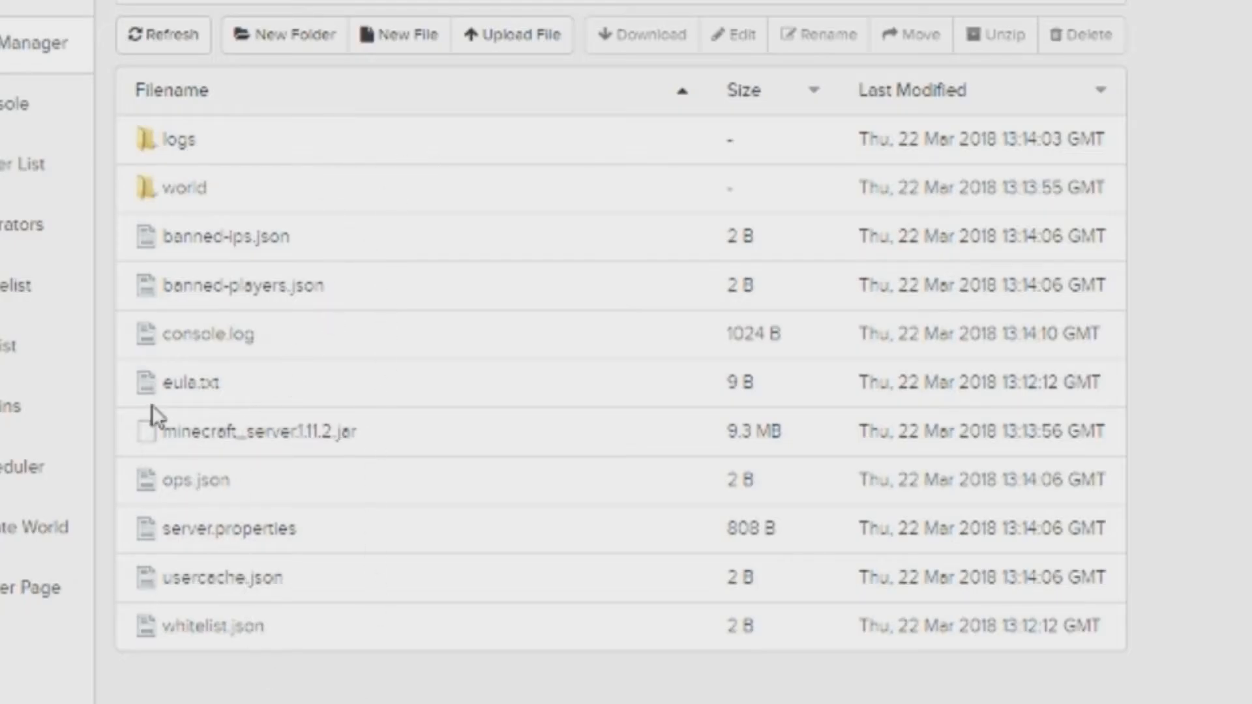
left_click(183, 393)
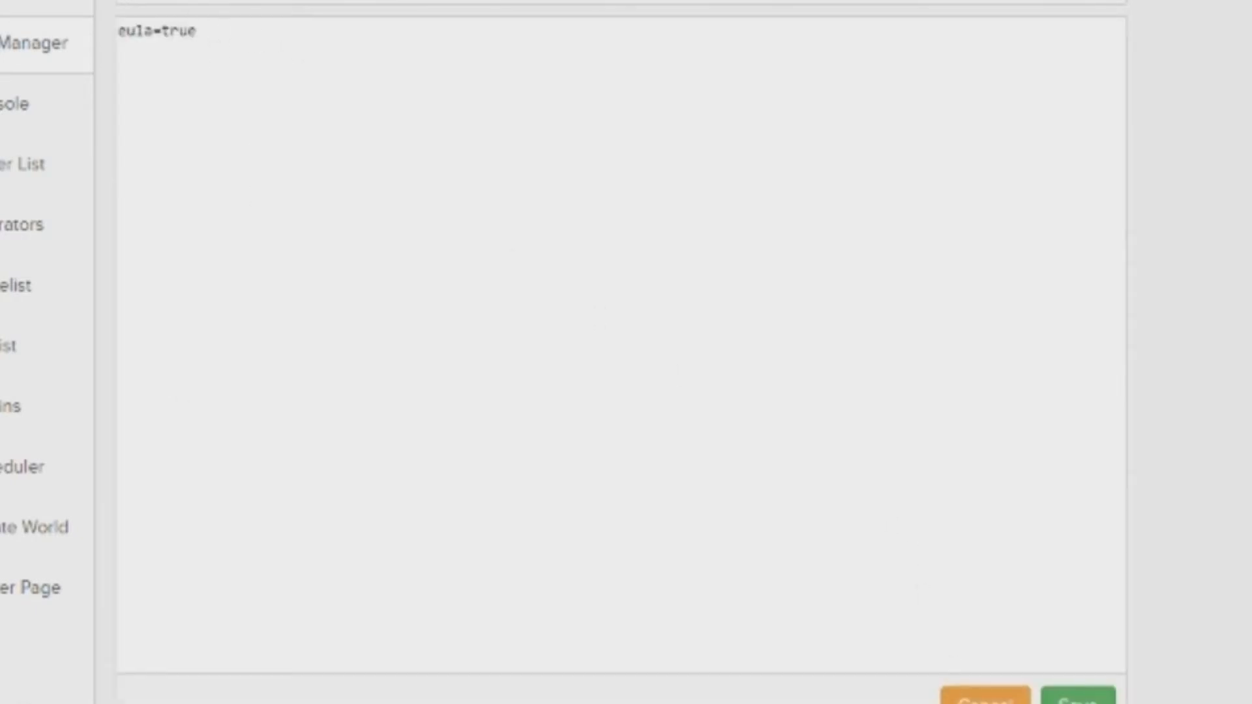
left_click(986, 700)
Step: Check the world folder, review the file upload options, and close them without uploading anything
left_click(224, 193)
left_click(220, 195)
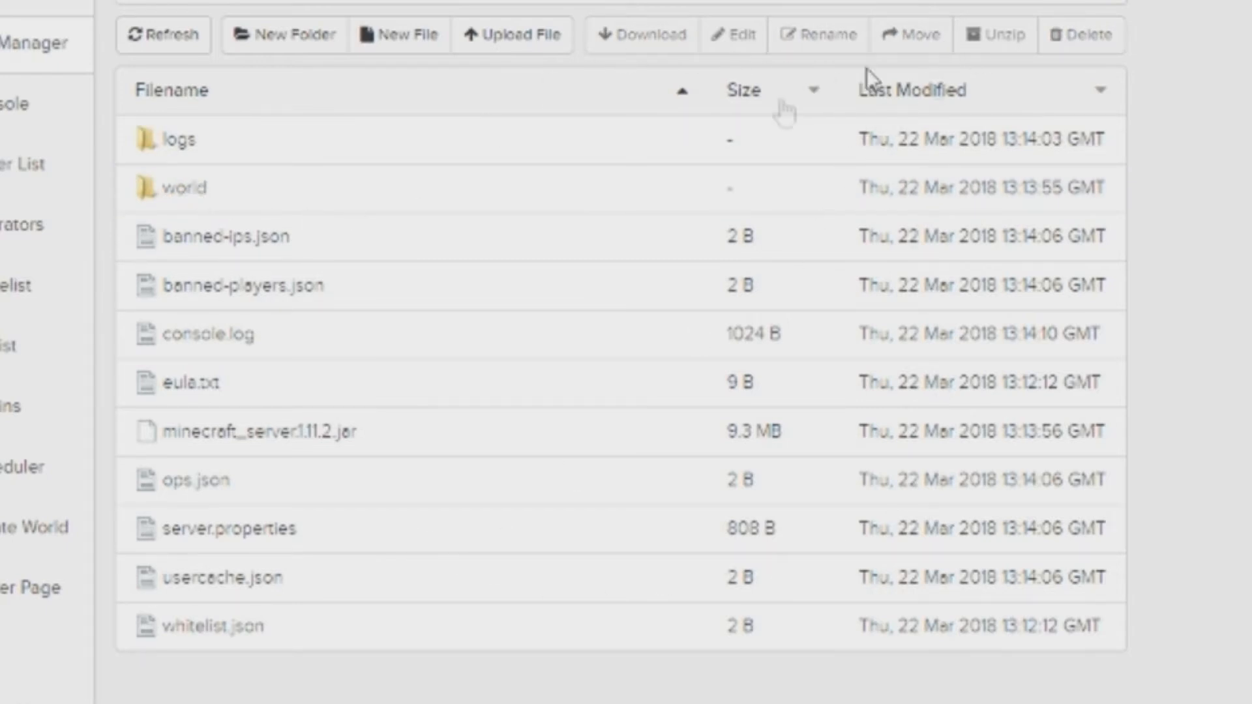
left_click(535, 37)
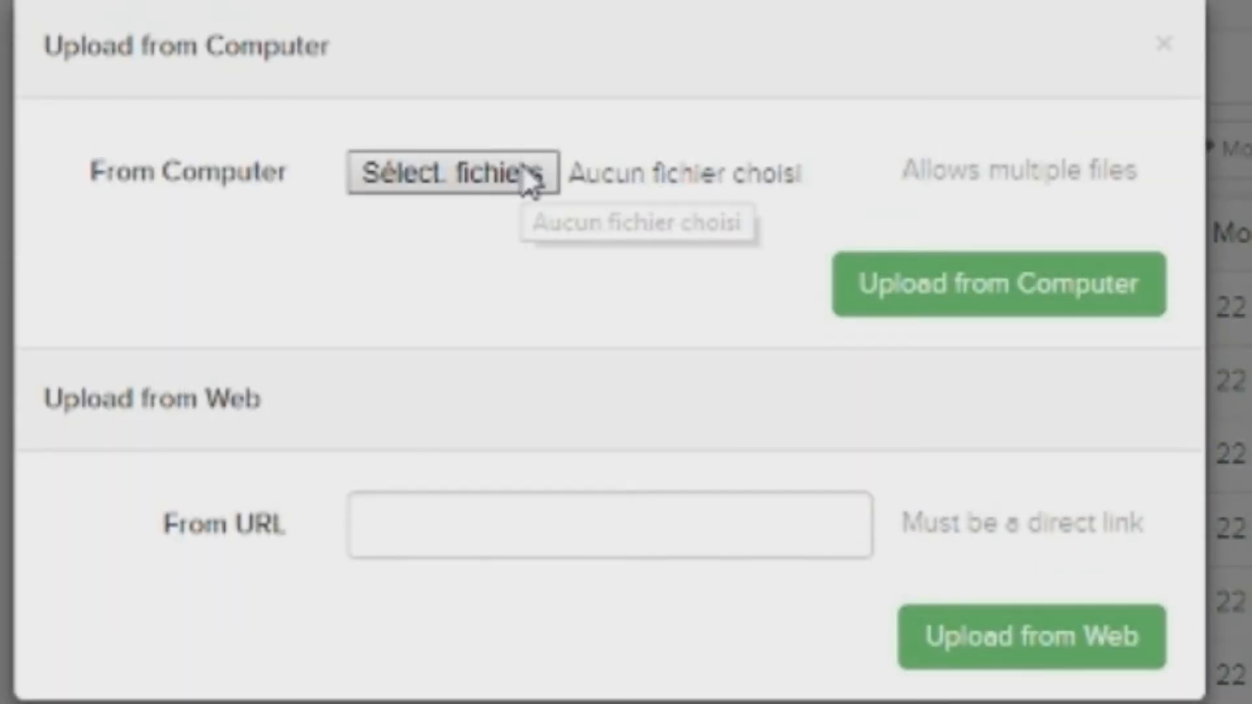
left_click(1164, 44)
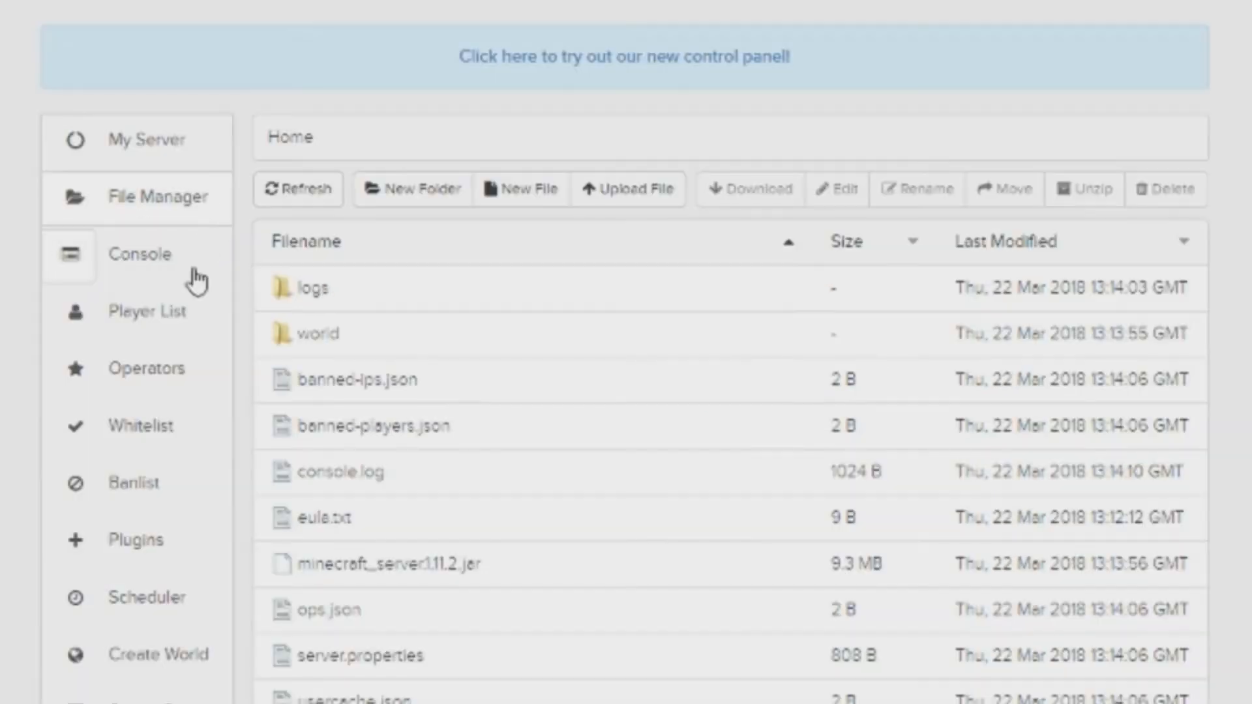
Step: Look through the server's Player List, Operators, Whitelist and Banlist pages
left_click(9, 179)
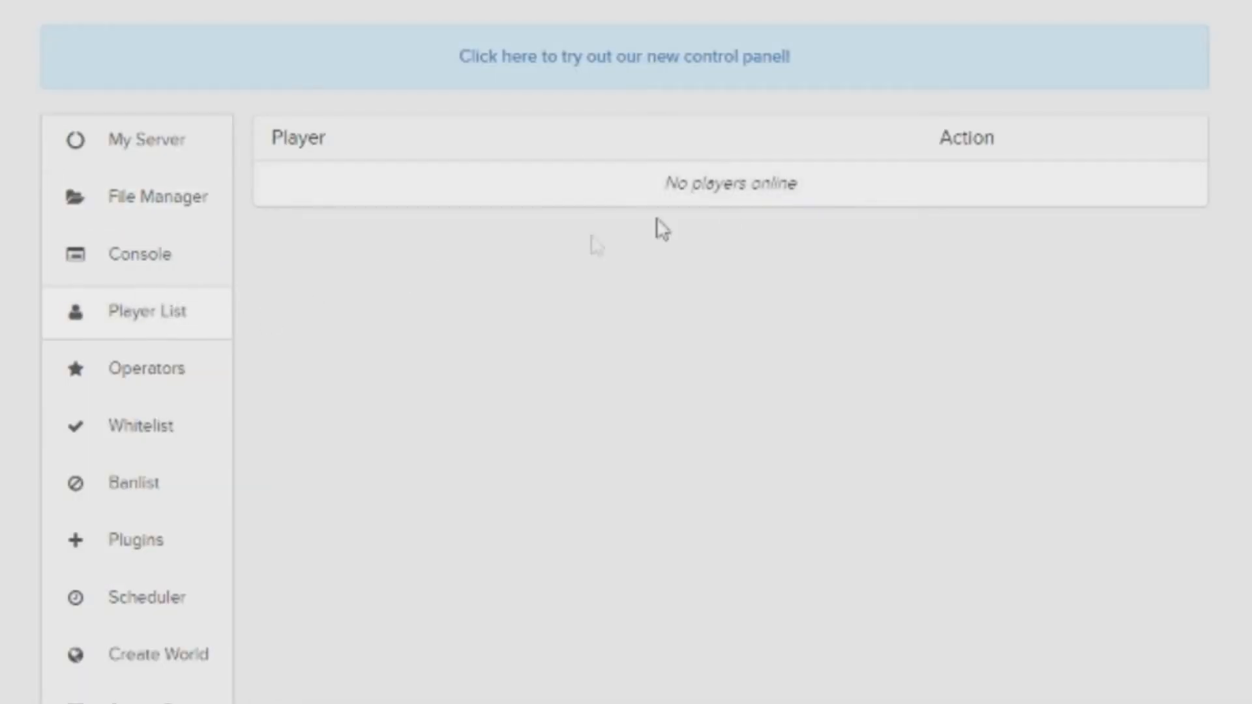
left_click(184, 364)
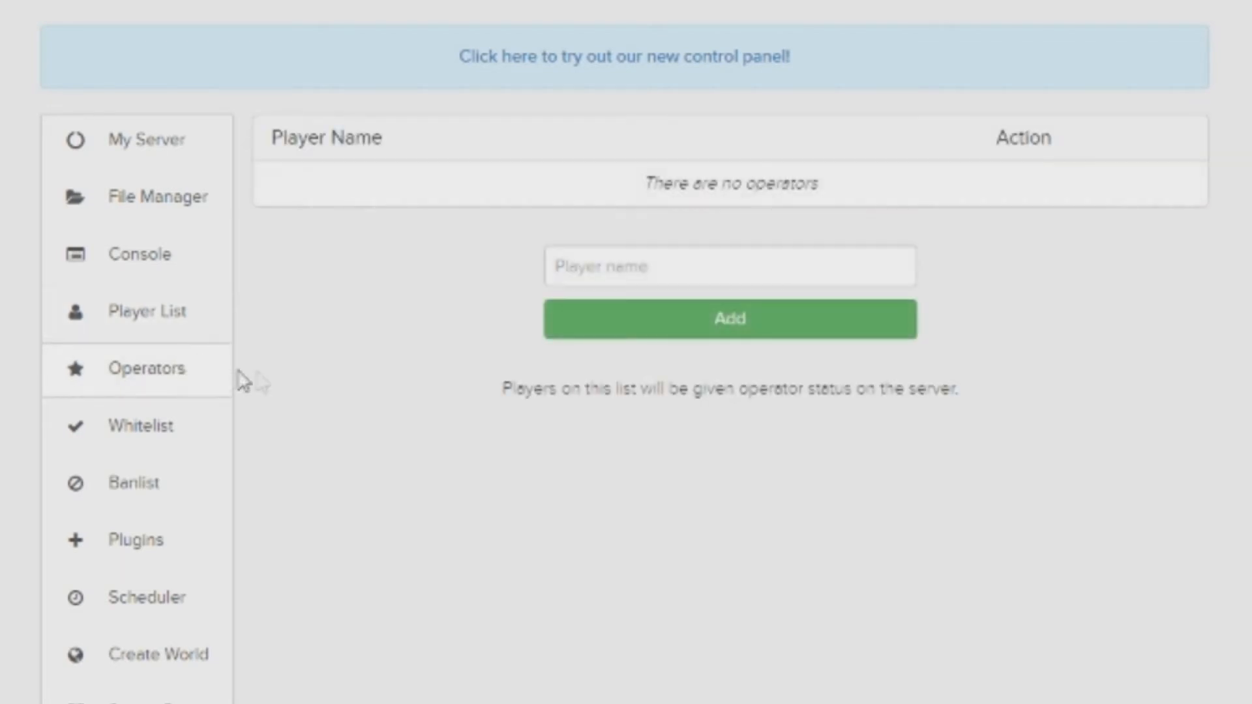
left_click(154, 427)
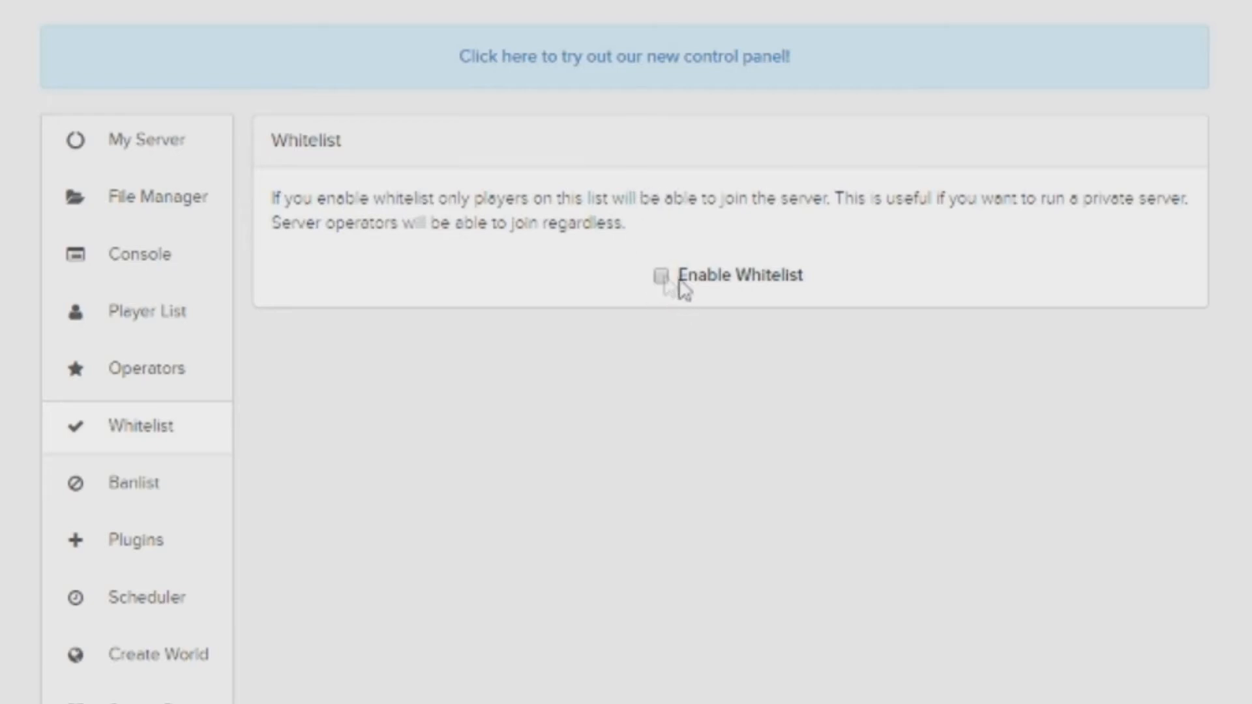
left_click(163, 486)
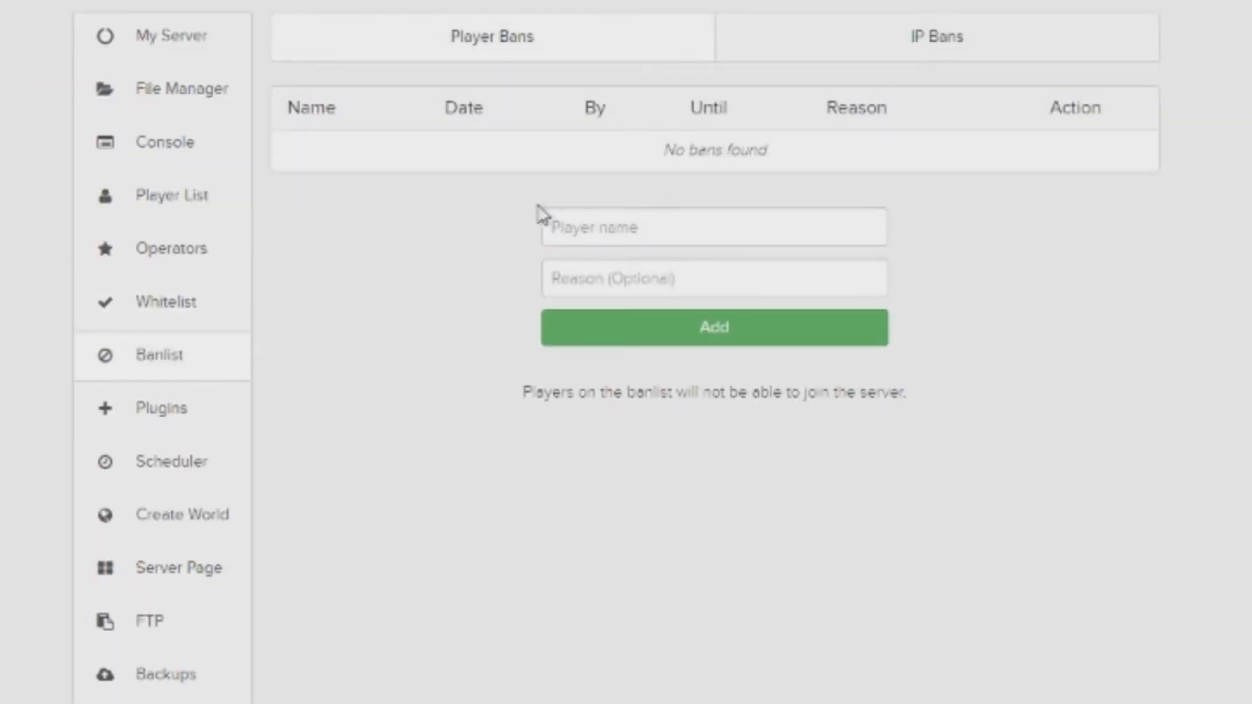
Step: Enter grehr as the name of a new world and review the level types, keeping DEFAULT
left_click(172, 519)
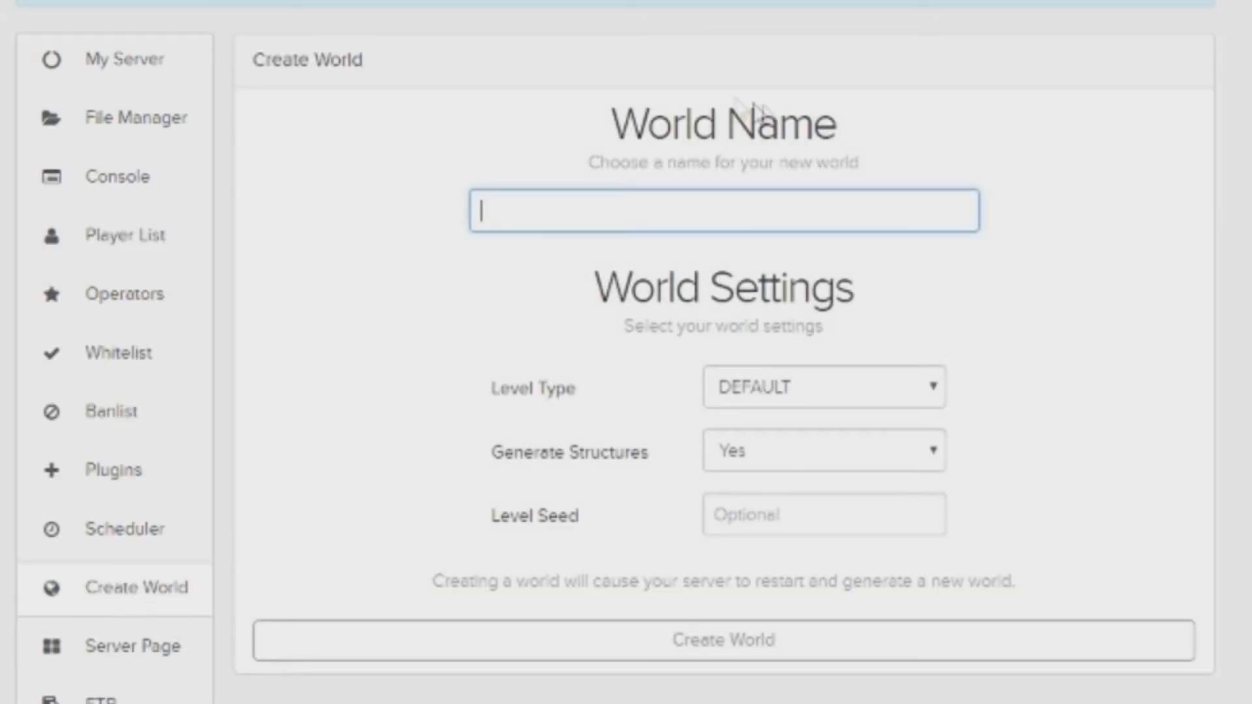
type("grehr")
left_click(769, 391)
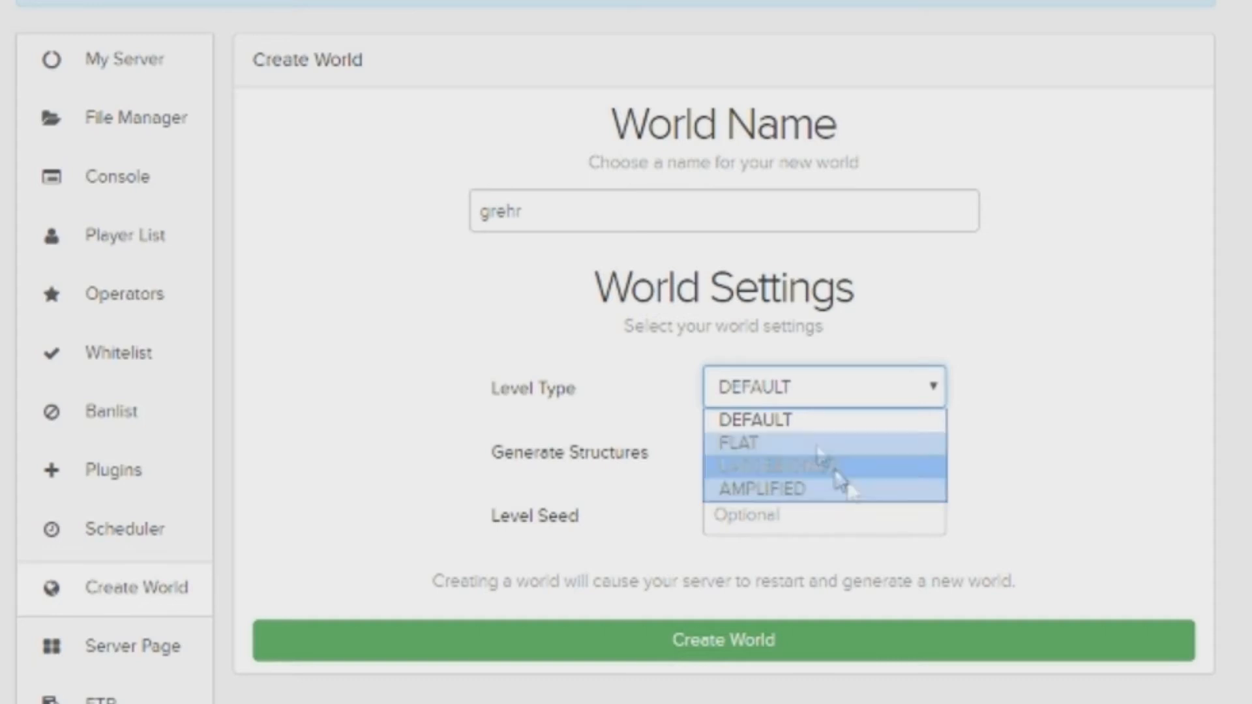
left_click(782, 420)
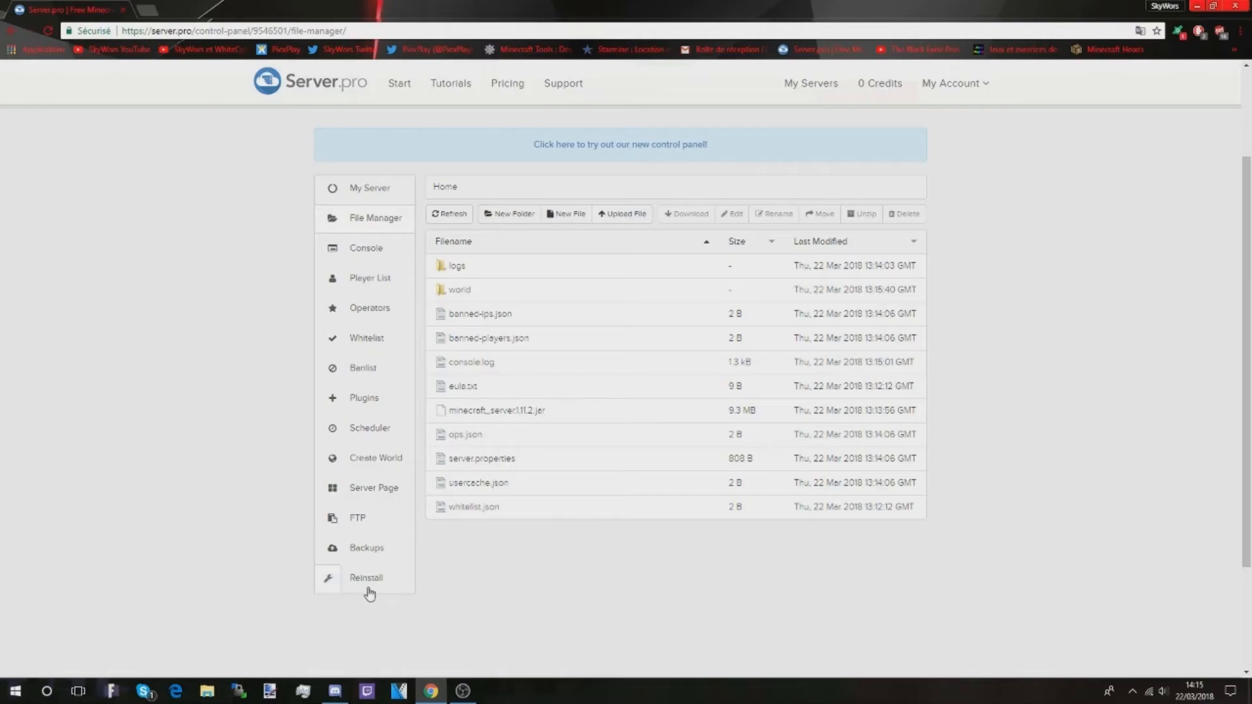
Step: Review the server types, Java versions and file removal choices offered for reinstalling the server
left_click(381, 583)
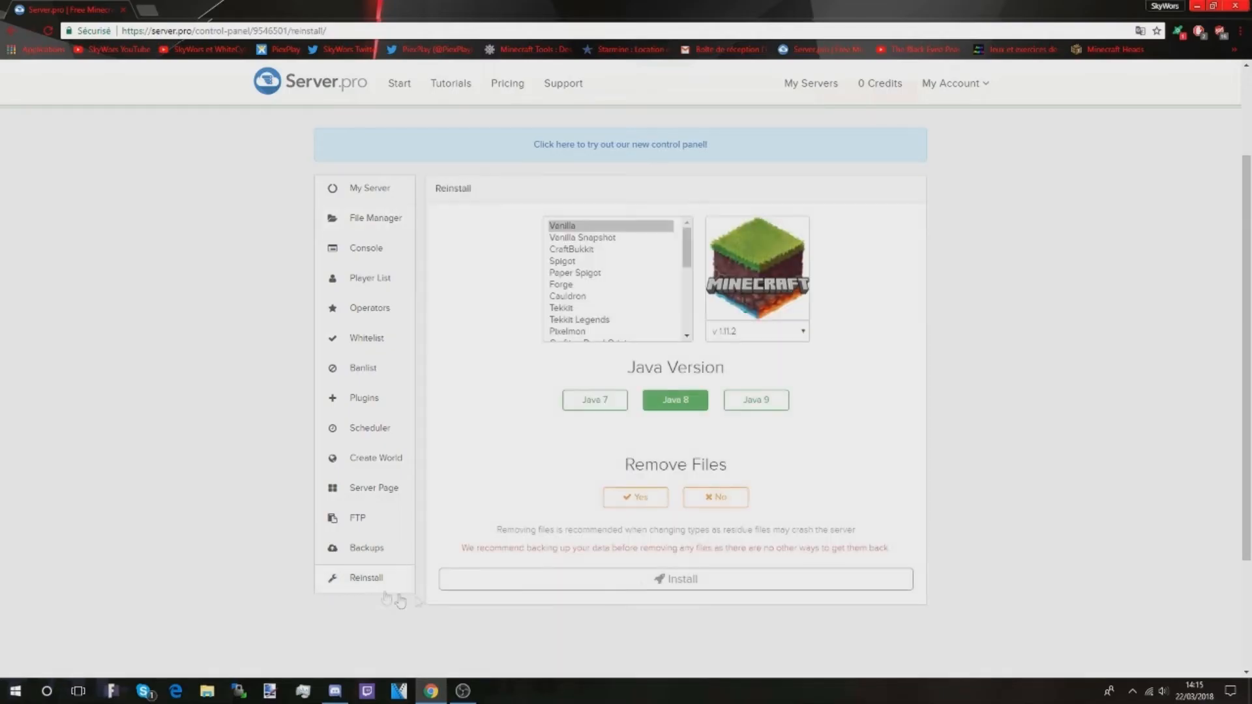
scroll(612, 295, "down", 3)
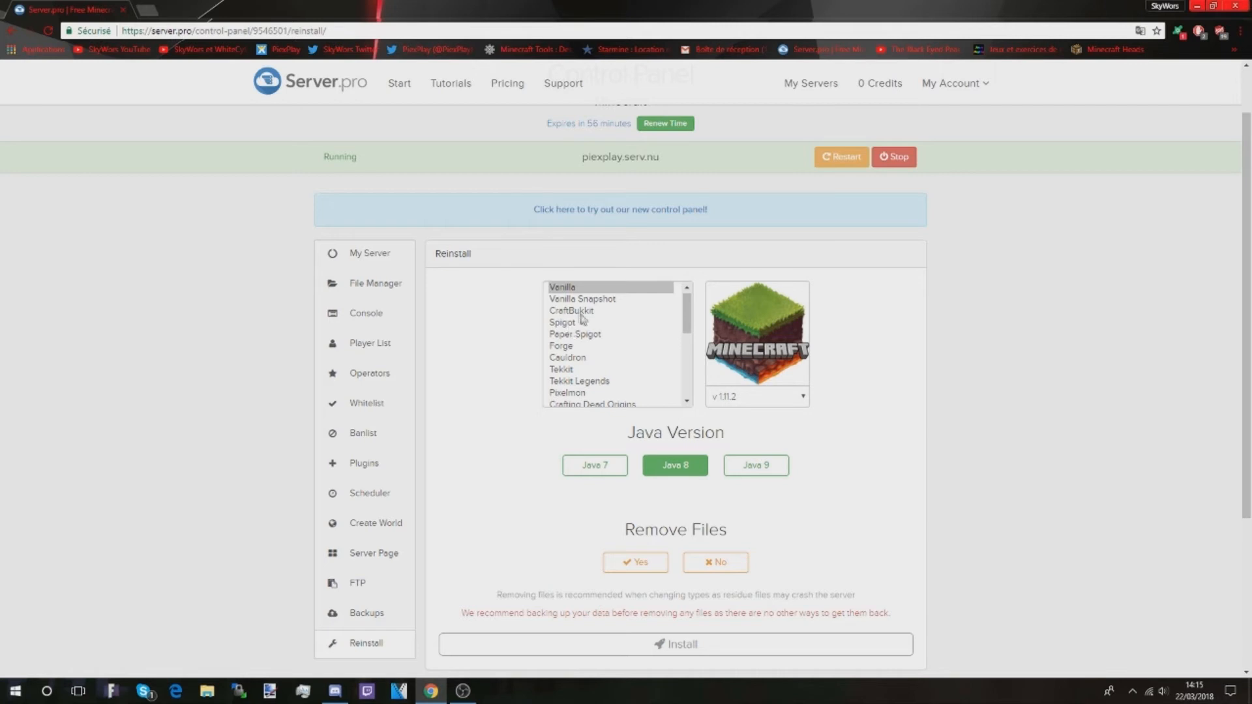
scroll(587, 339, "down", 1)
scroll(626, 380, "up", 2)
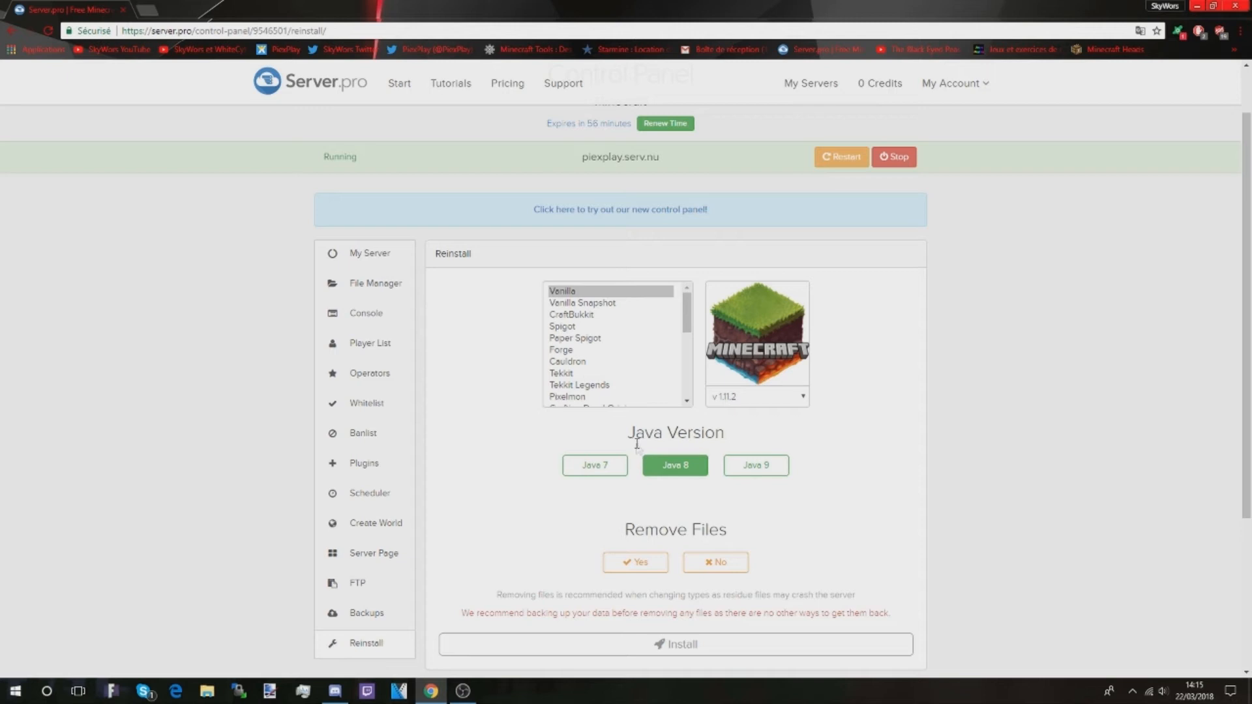
scroll(731, 515, "down", 2)
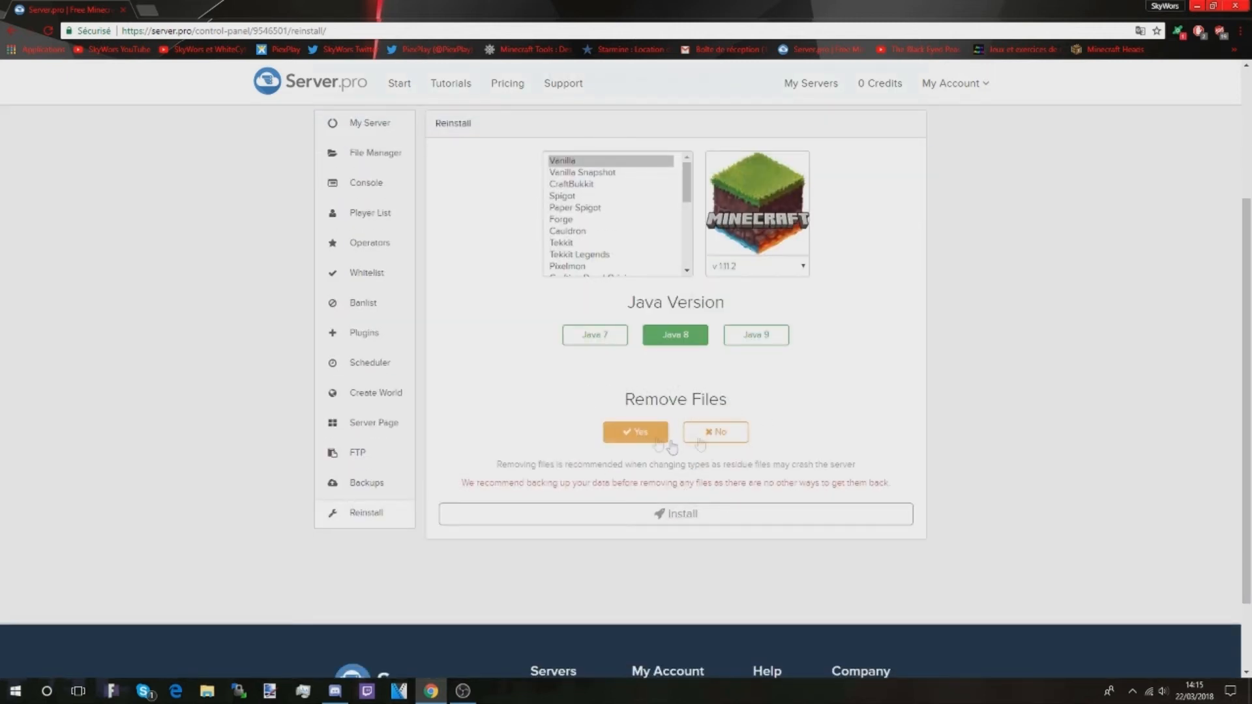
left_click(687, 515)
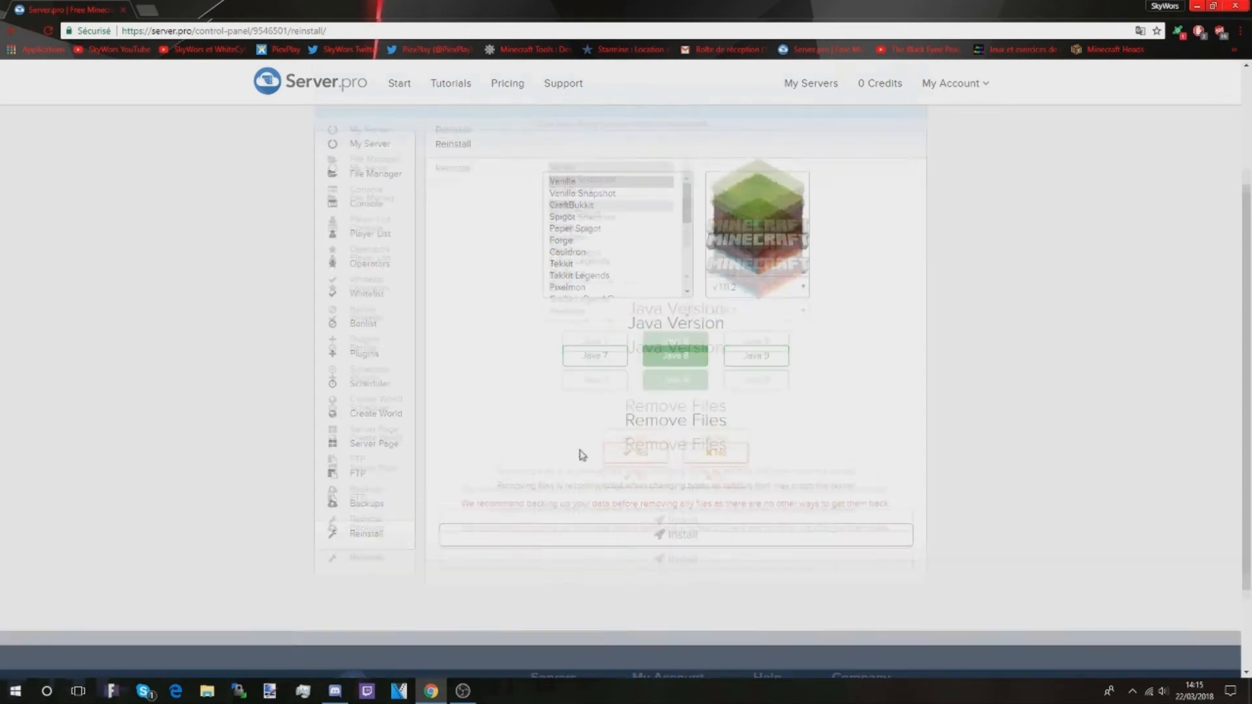
Step: Return to the My Server overview and highlight the Server Icon section to examine it
left_click(372, 323)
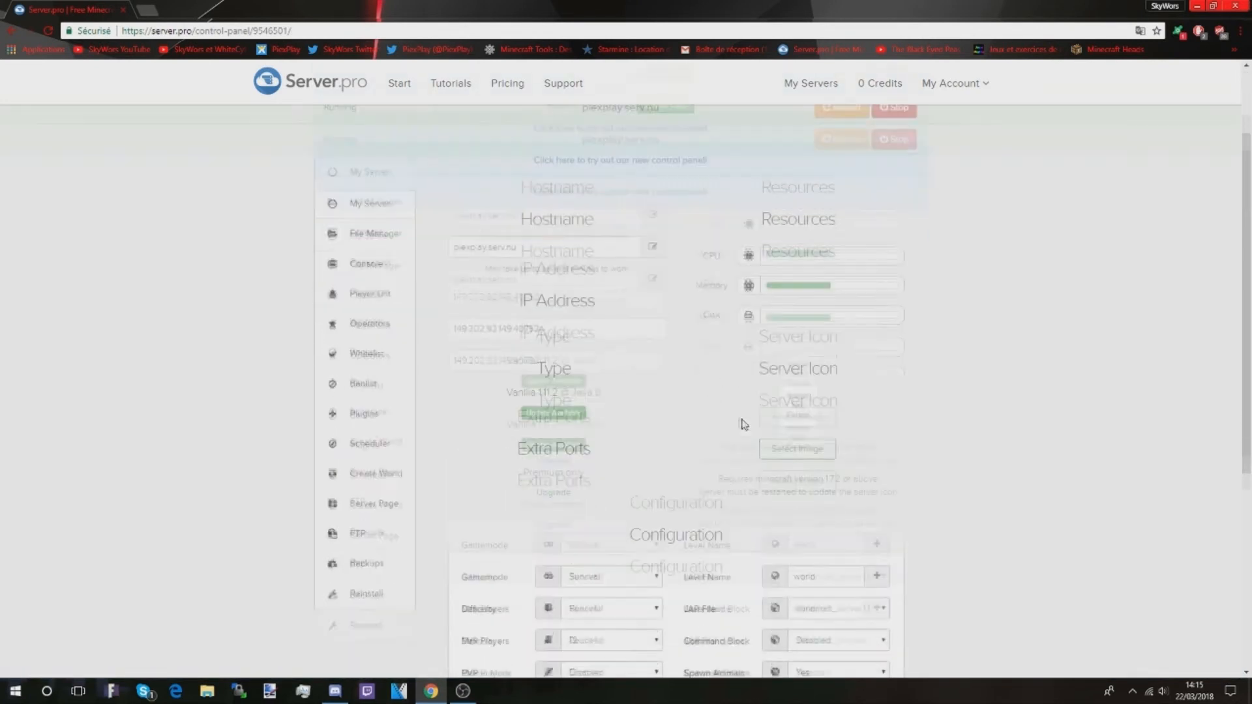
left_click_drag(405, 62, 760, 224)
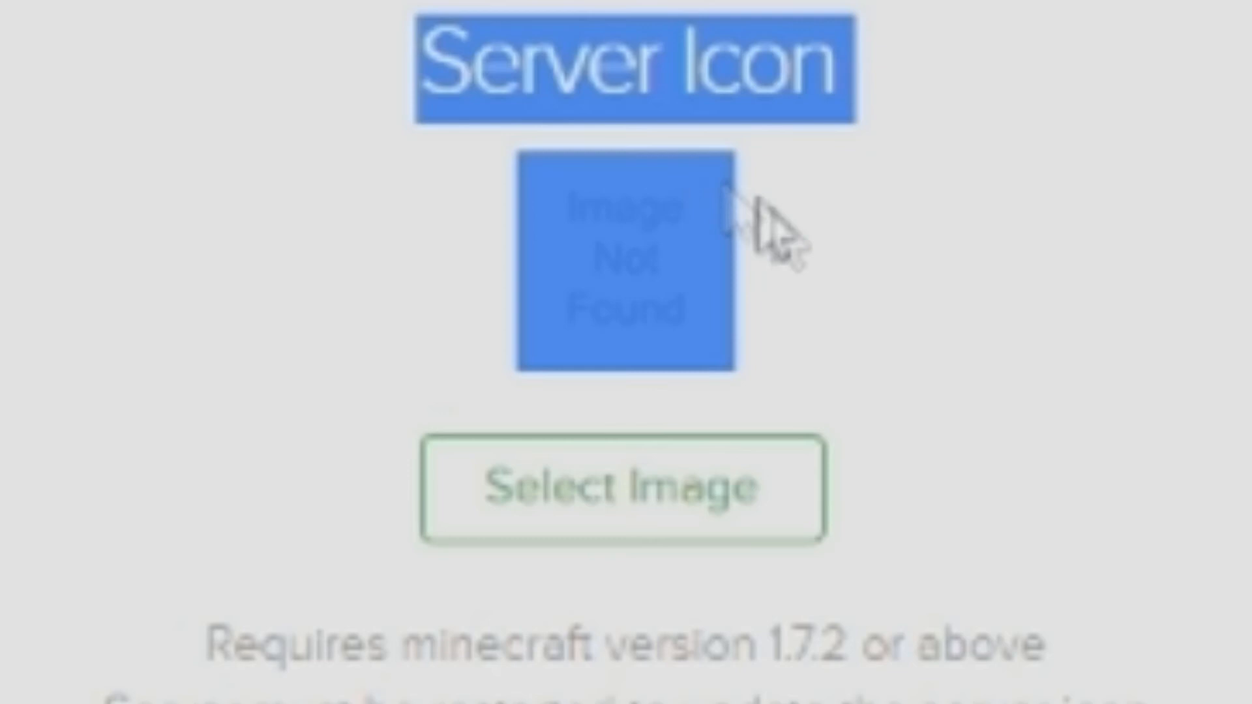
left_click(756, 244)
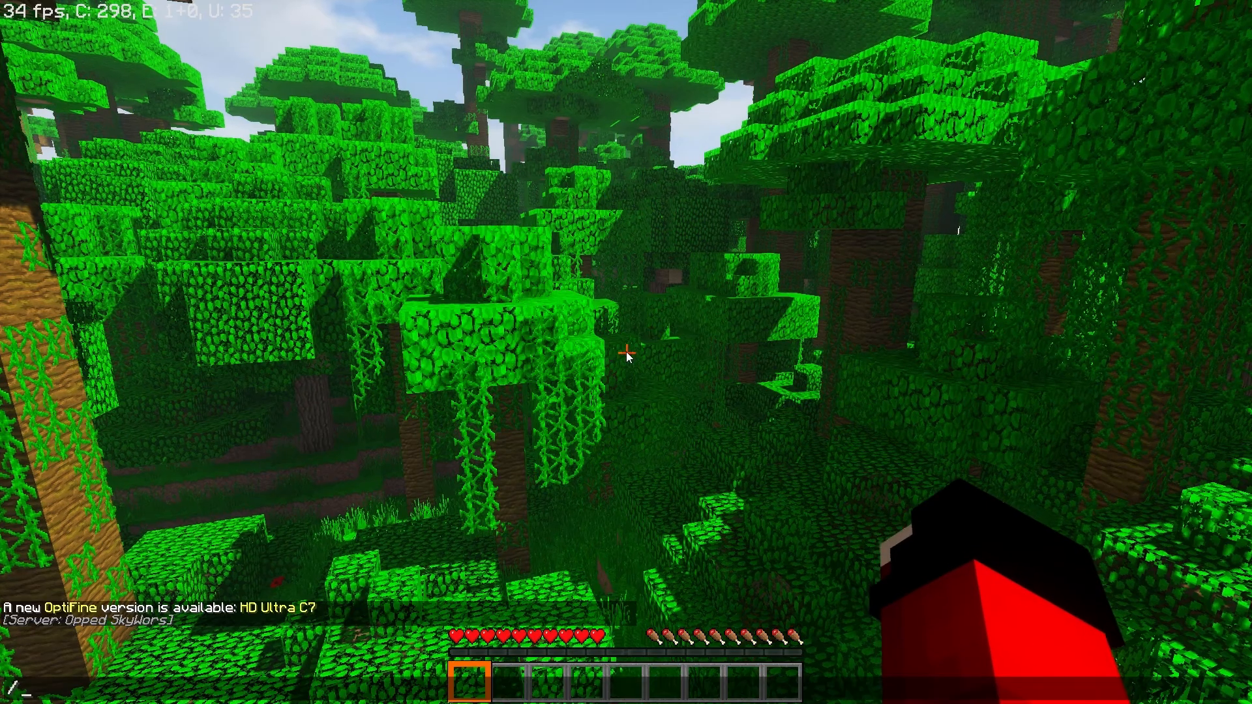
Step: In Minecraft, switch to Creative mode with the command /gamemode creative and start flying
key("Tab")
type("creative")
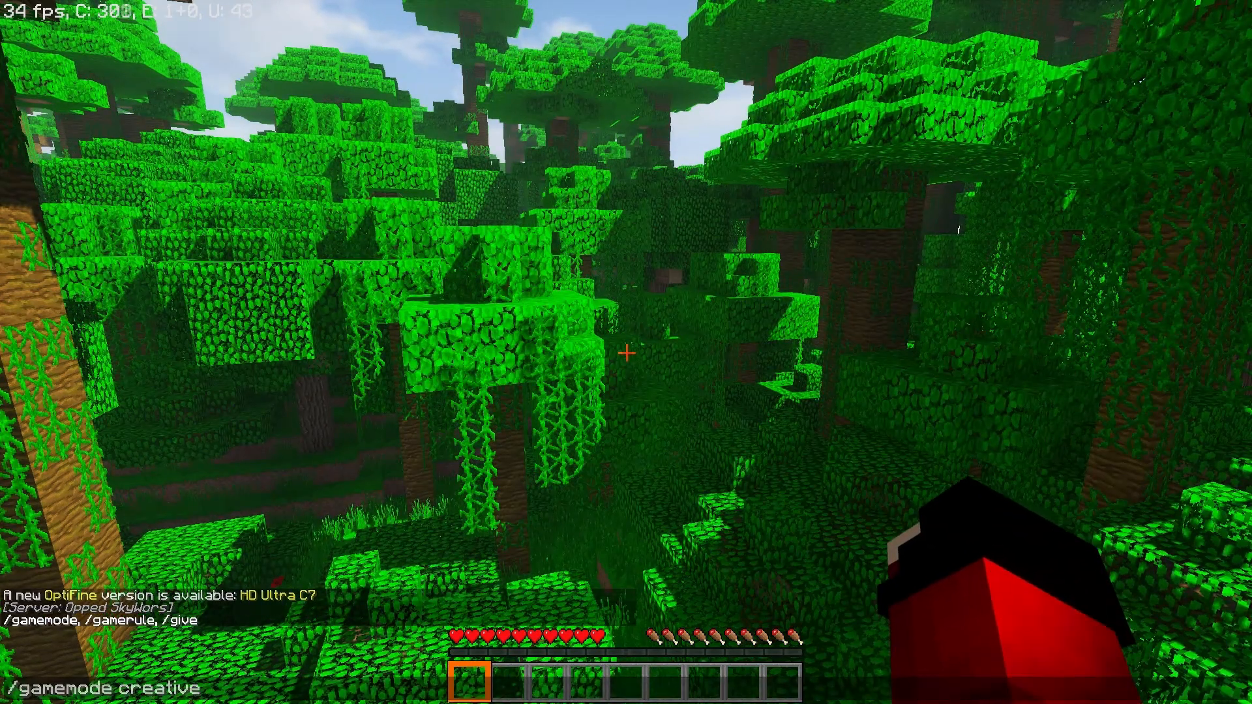
key("Return")
scroll(626, 352, "up", 1)
key("space")
key("space")
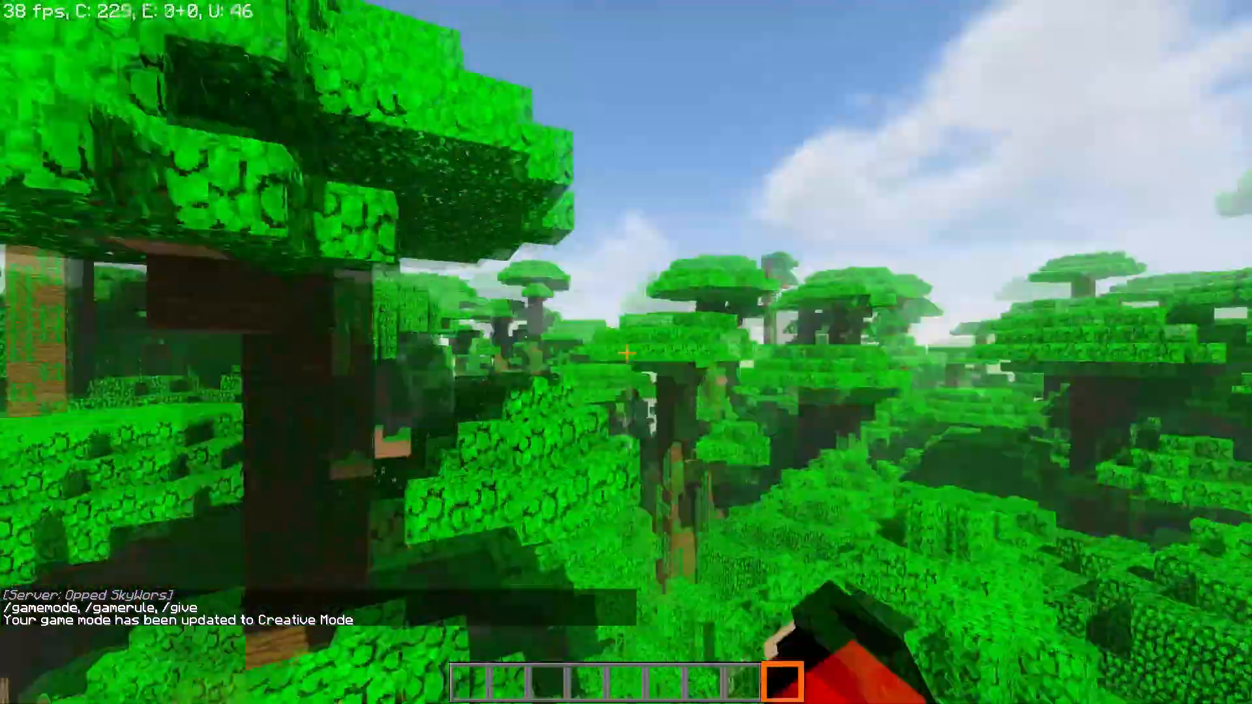
Step: View the list of connected players and try the /pl command on the server
scroll(625, 352, "down", 1)
key("Tab")
scroll(626, 352, "up", 1)
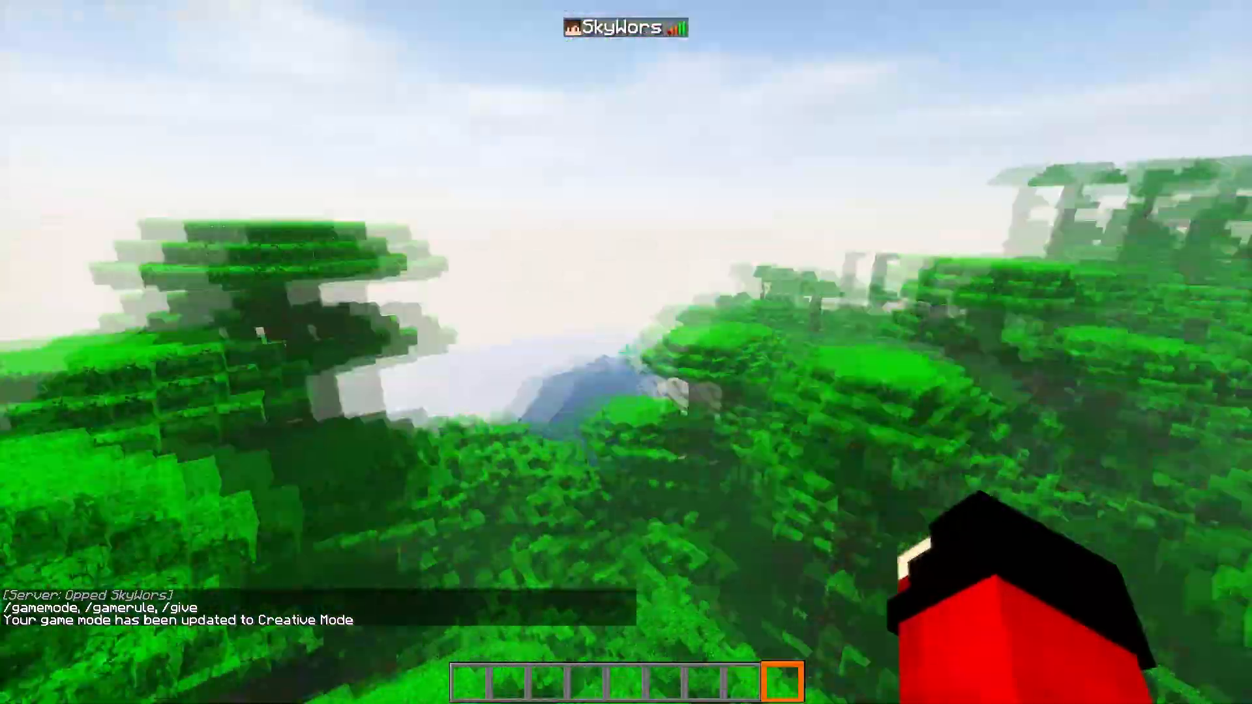
type("/pl")
key("Return")
key("Tab")
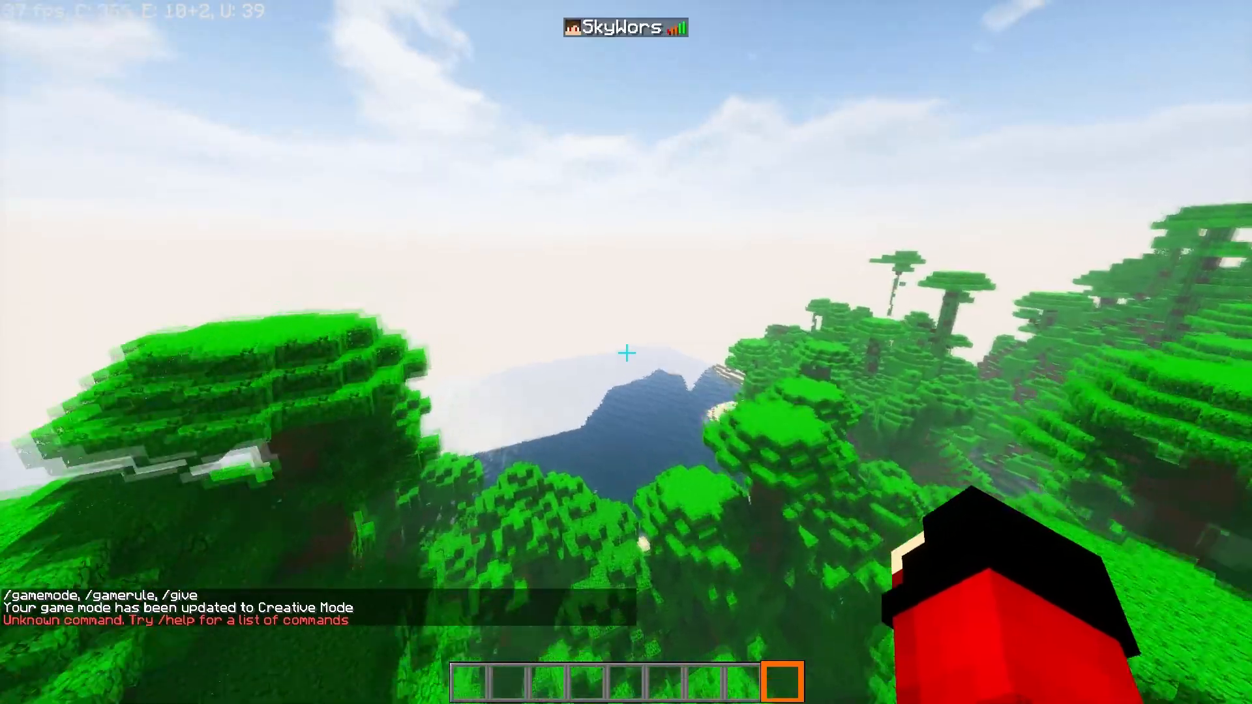
Step: Look through the creative inventory, close it, and toggle the debug information
scroll(626, 352, "down", 1)
key("e")
left_click(461, 196)
scroll(573, 330, "down", 3)
key("e")
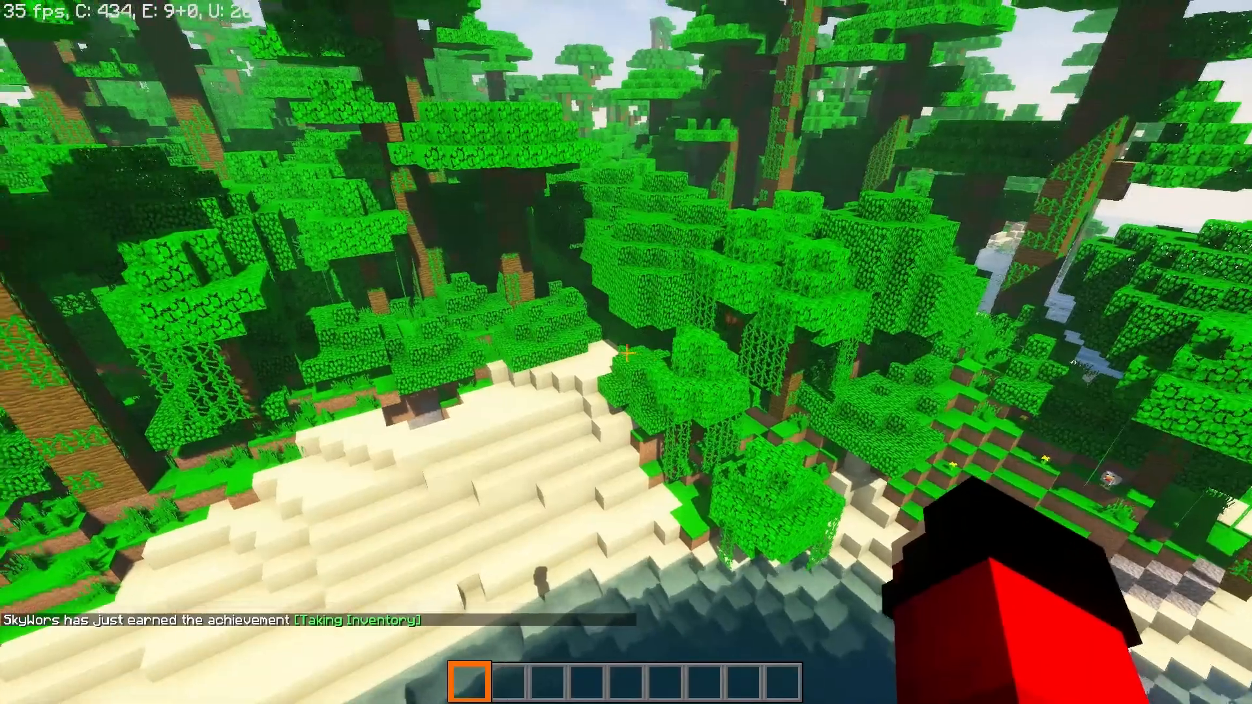
key("F3")
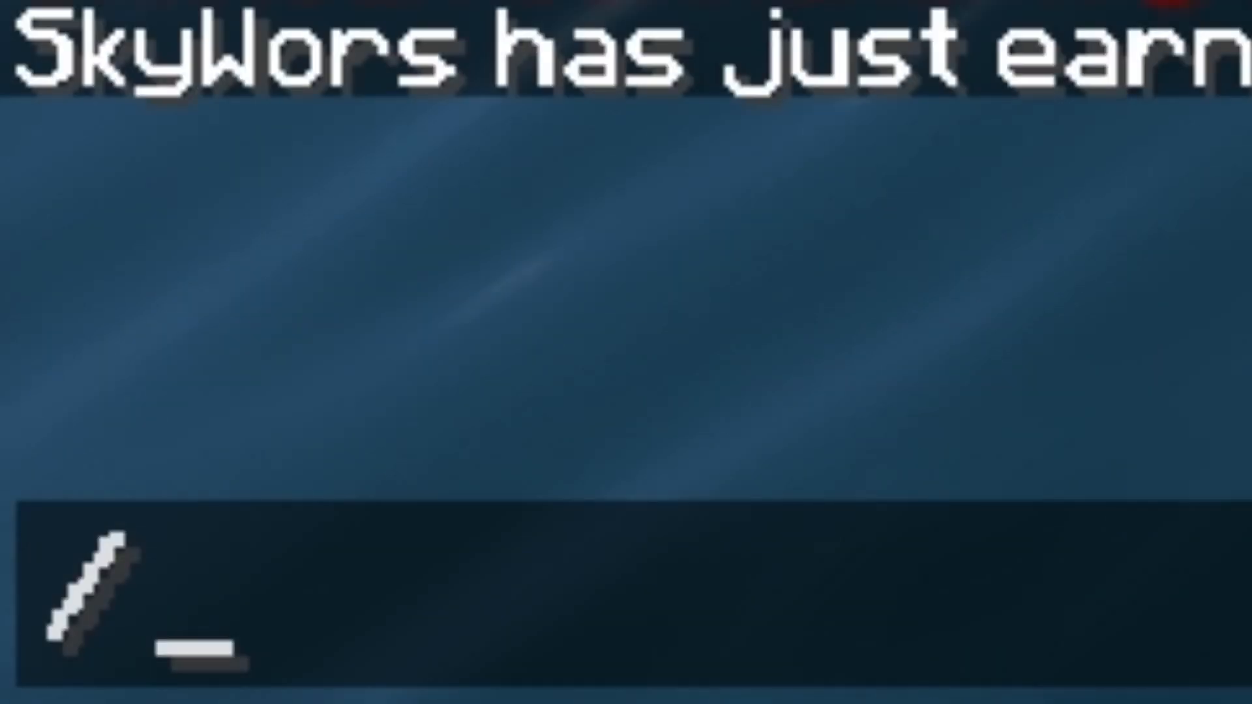
Step: Shut down the server from the game with the /stop command
type("stop")
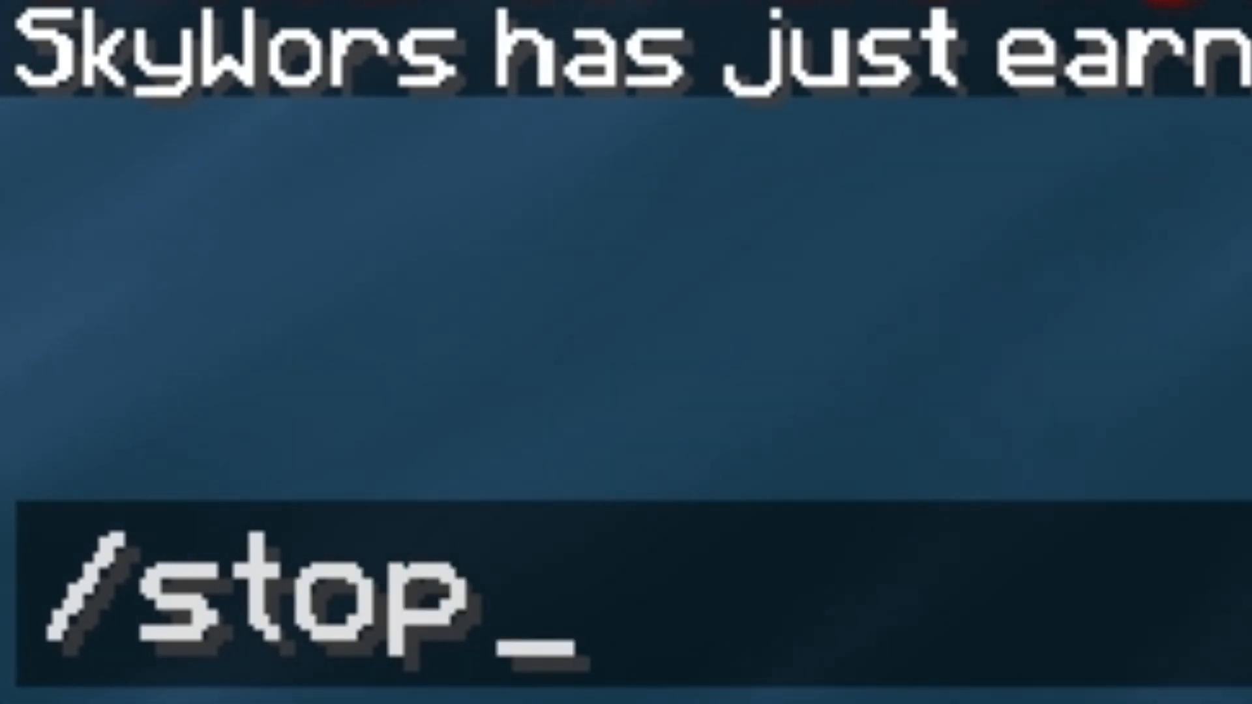
key("Return")
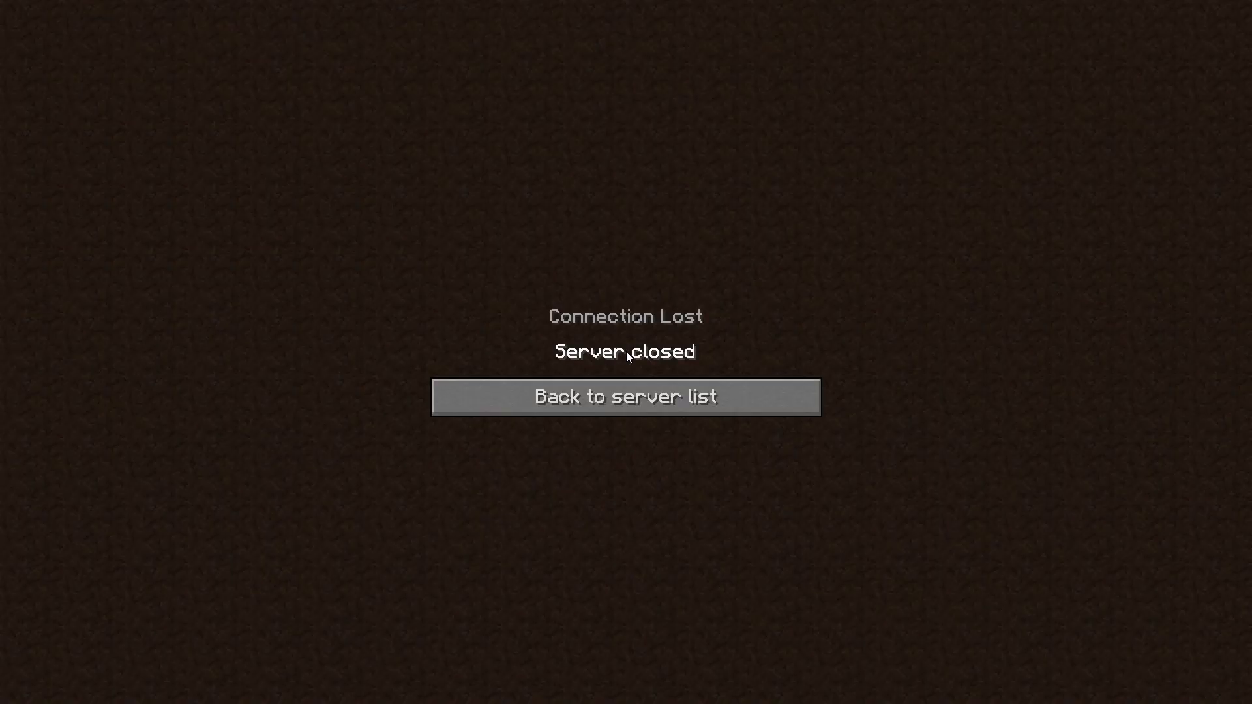